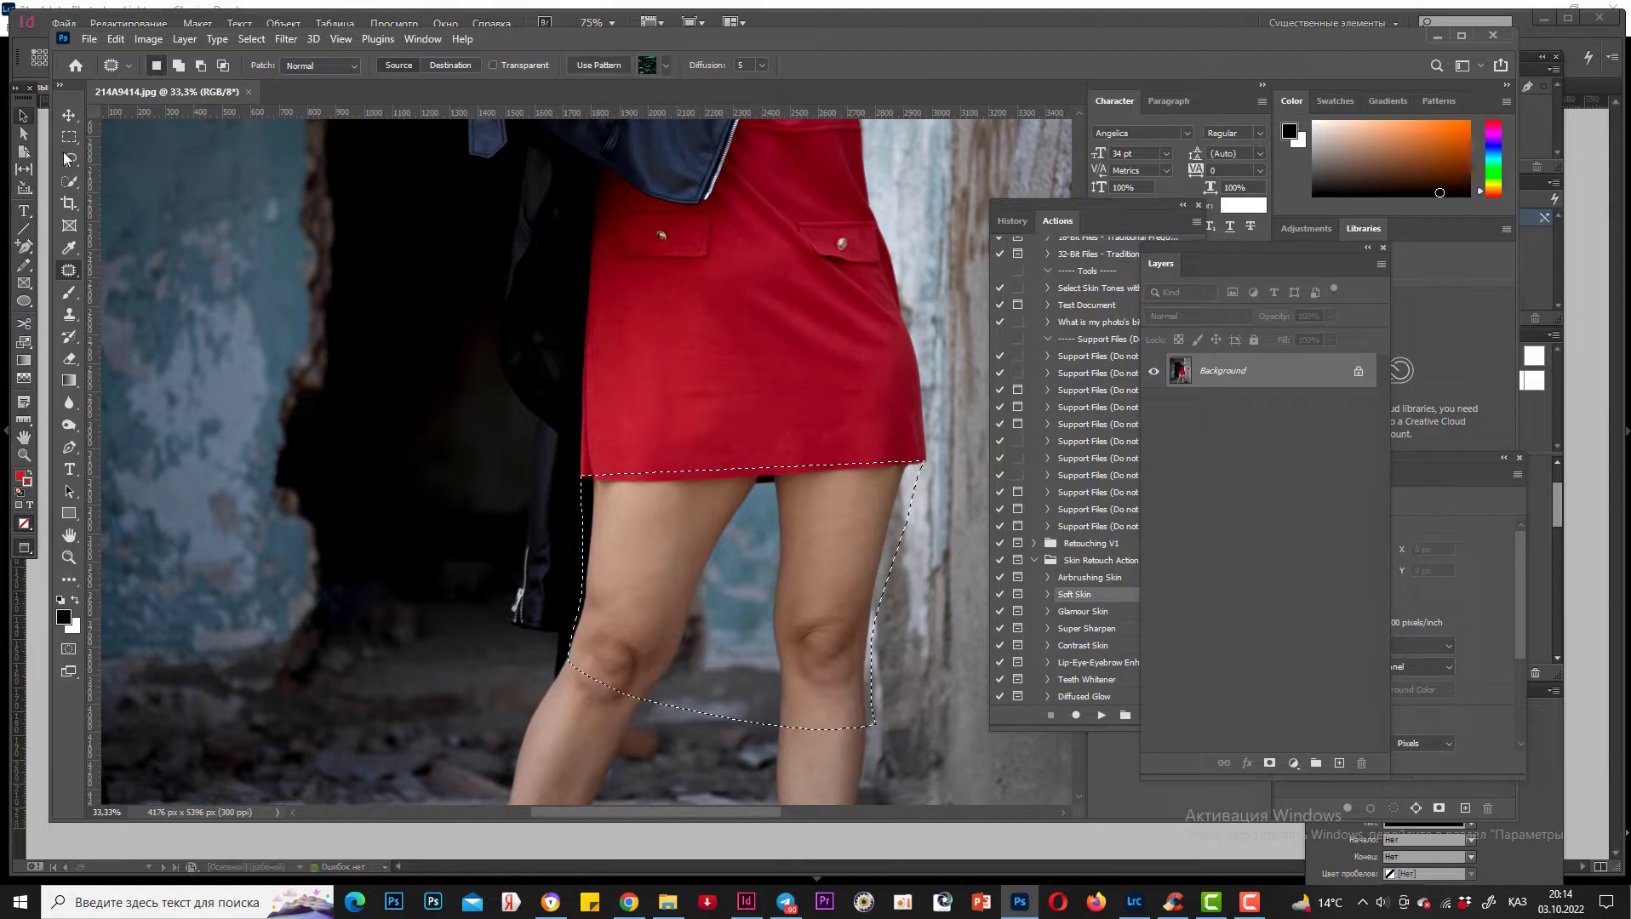
Step: Clone red dress fabric over the left thigh and knee inside the selection using the Clone Stamp with a 300 px brush
double_click(1052, 39)
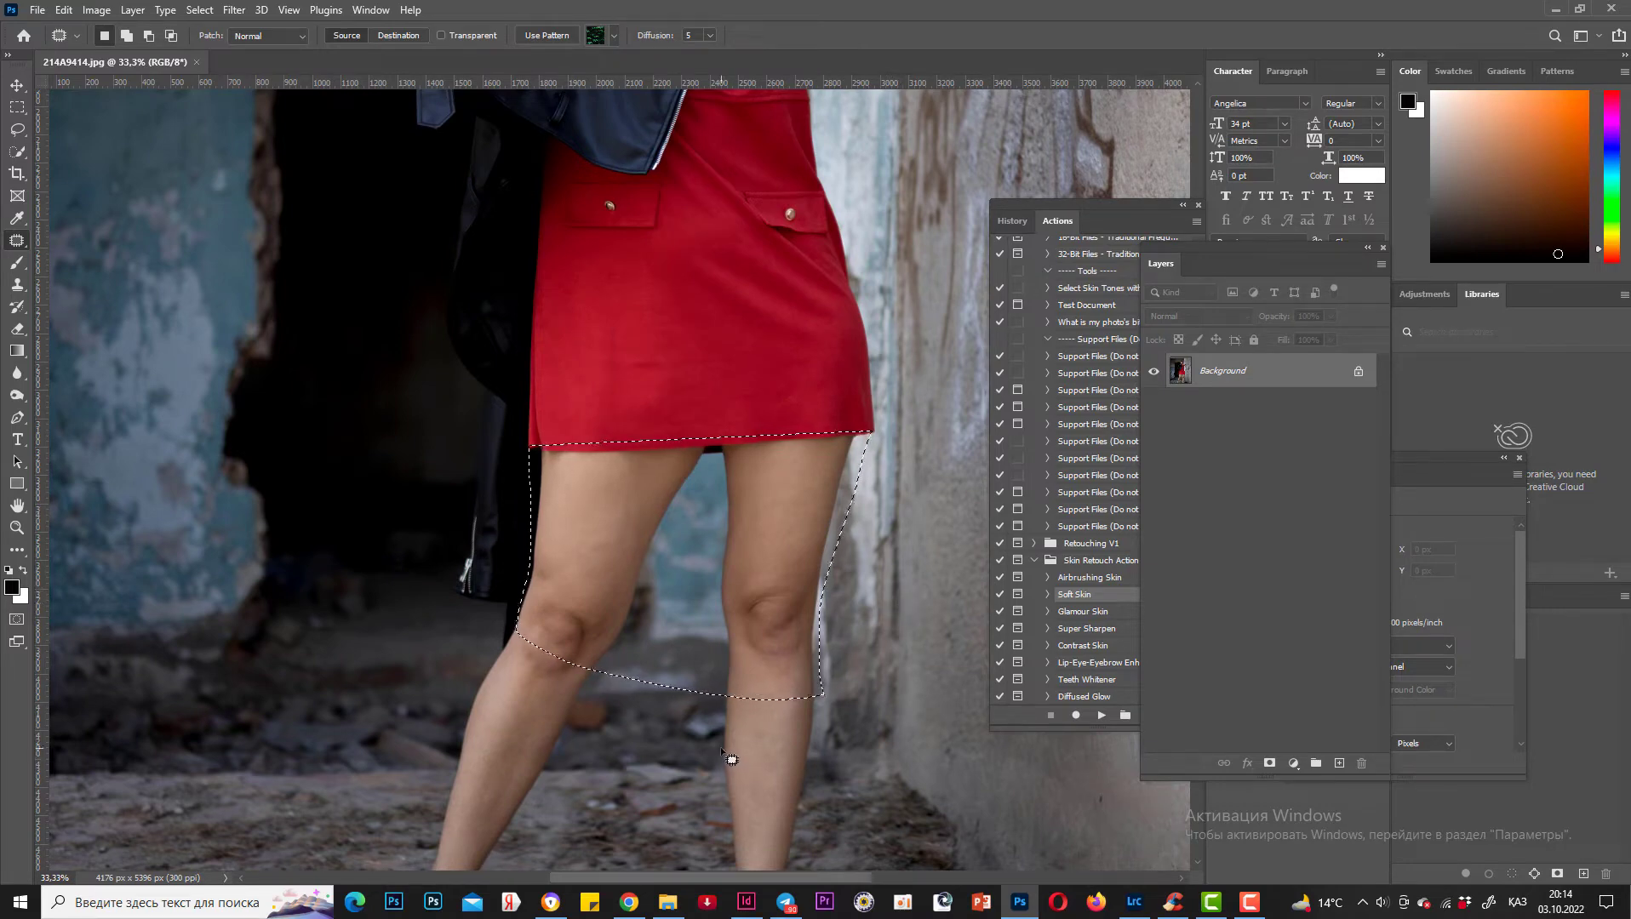
scroll(755, 686, "down", 1)
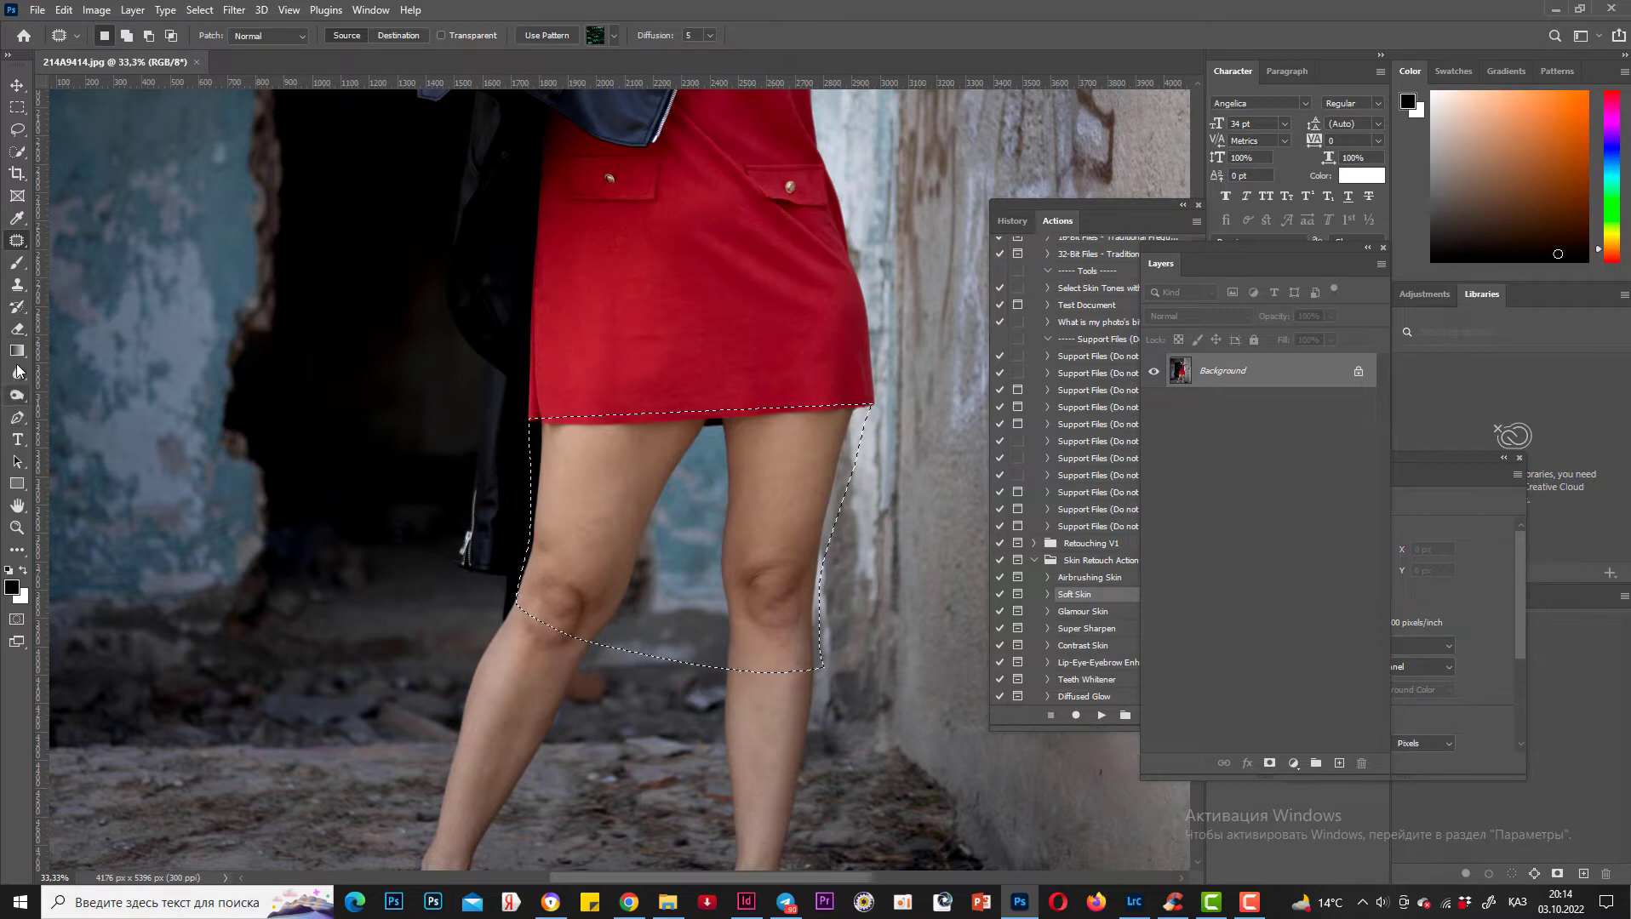
left_click(17, 284)
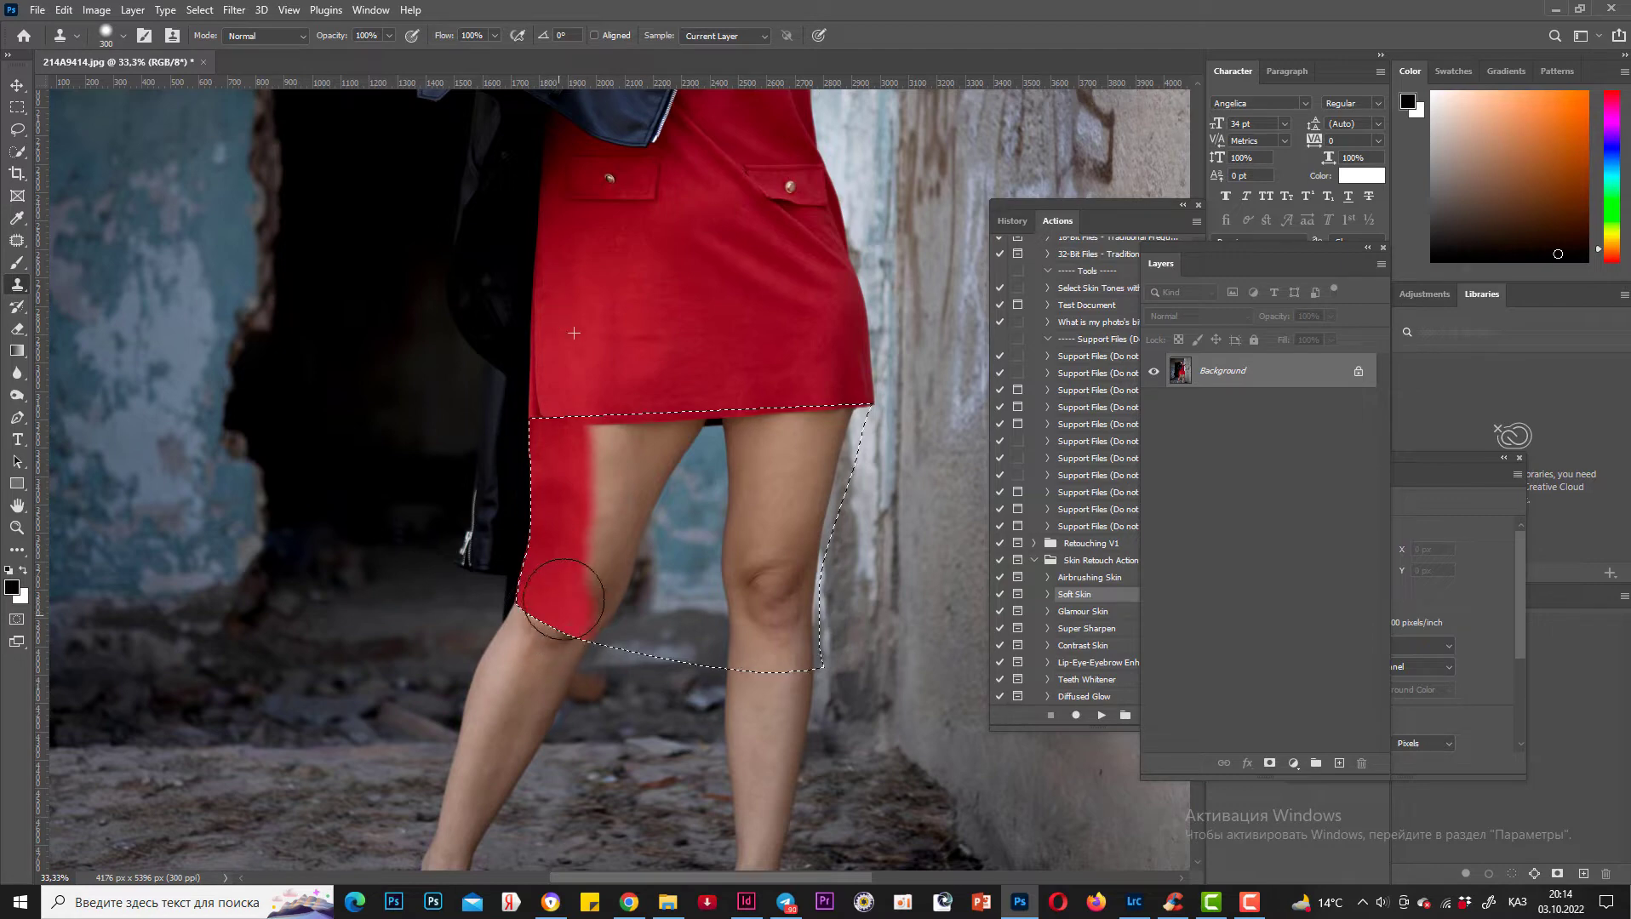
left_click_drag(562, 600, 564, 464)
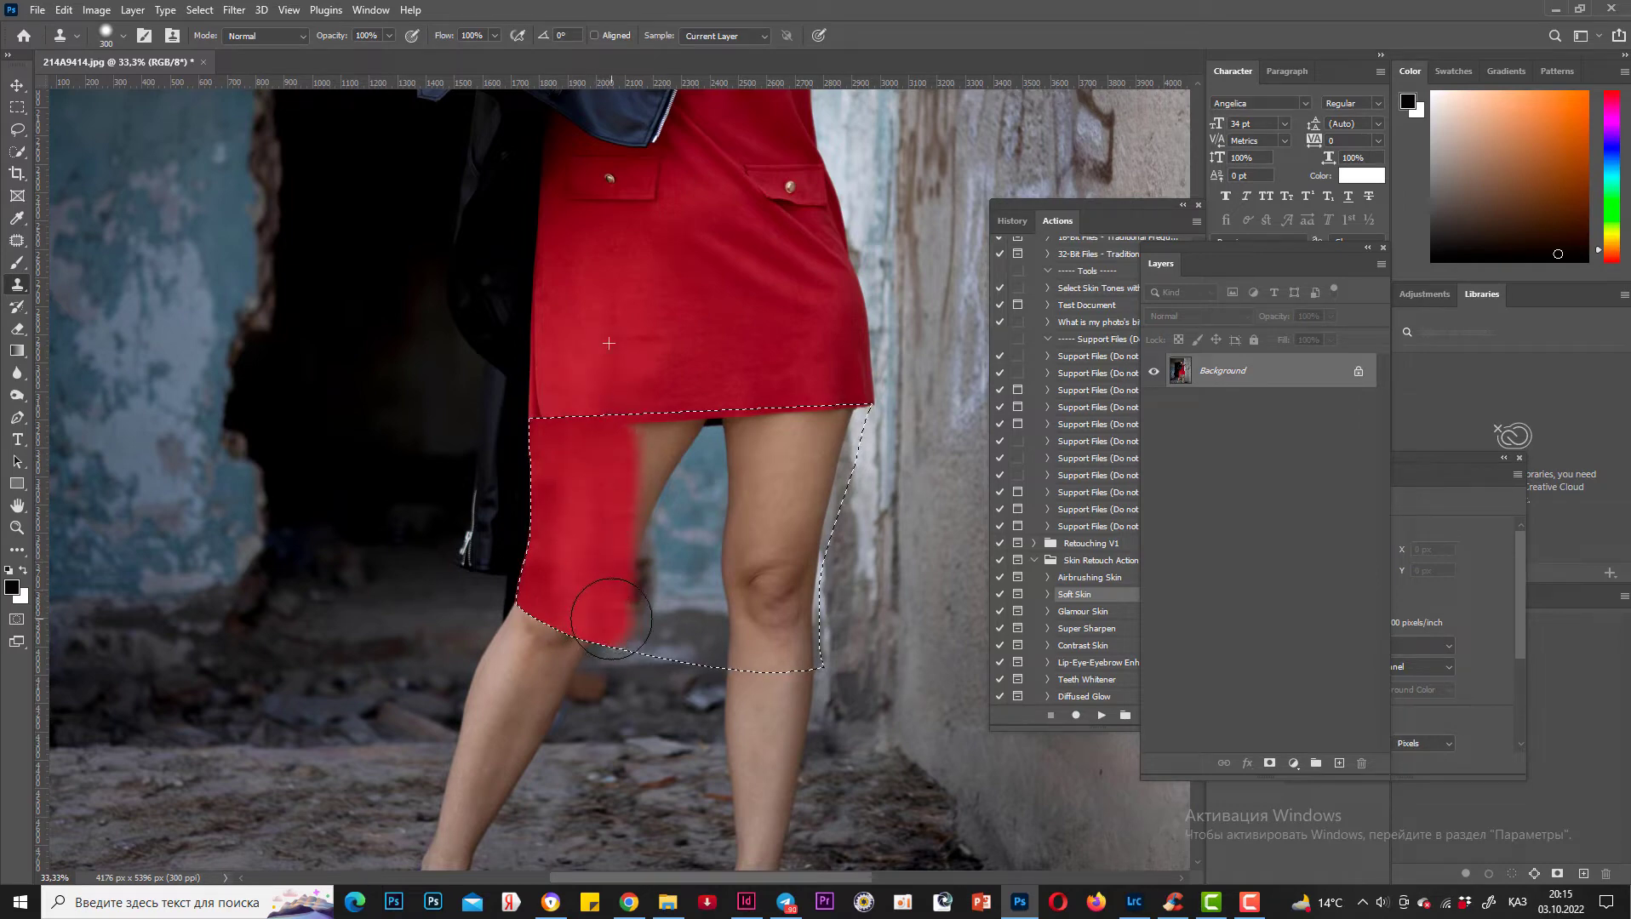
left_click(652, 246, "alt")
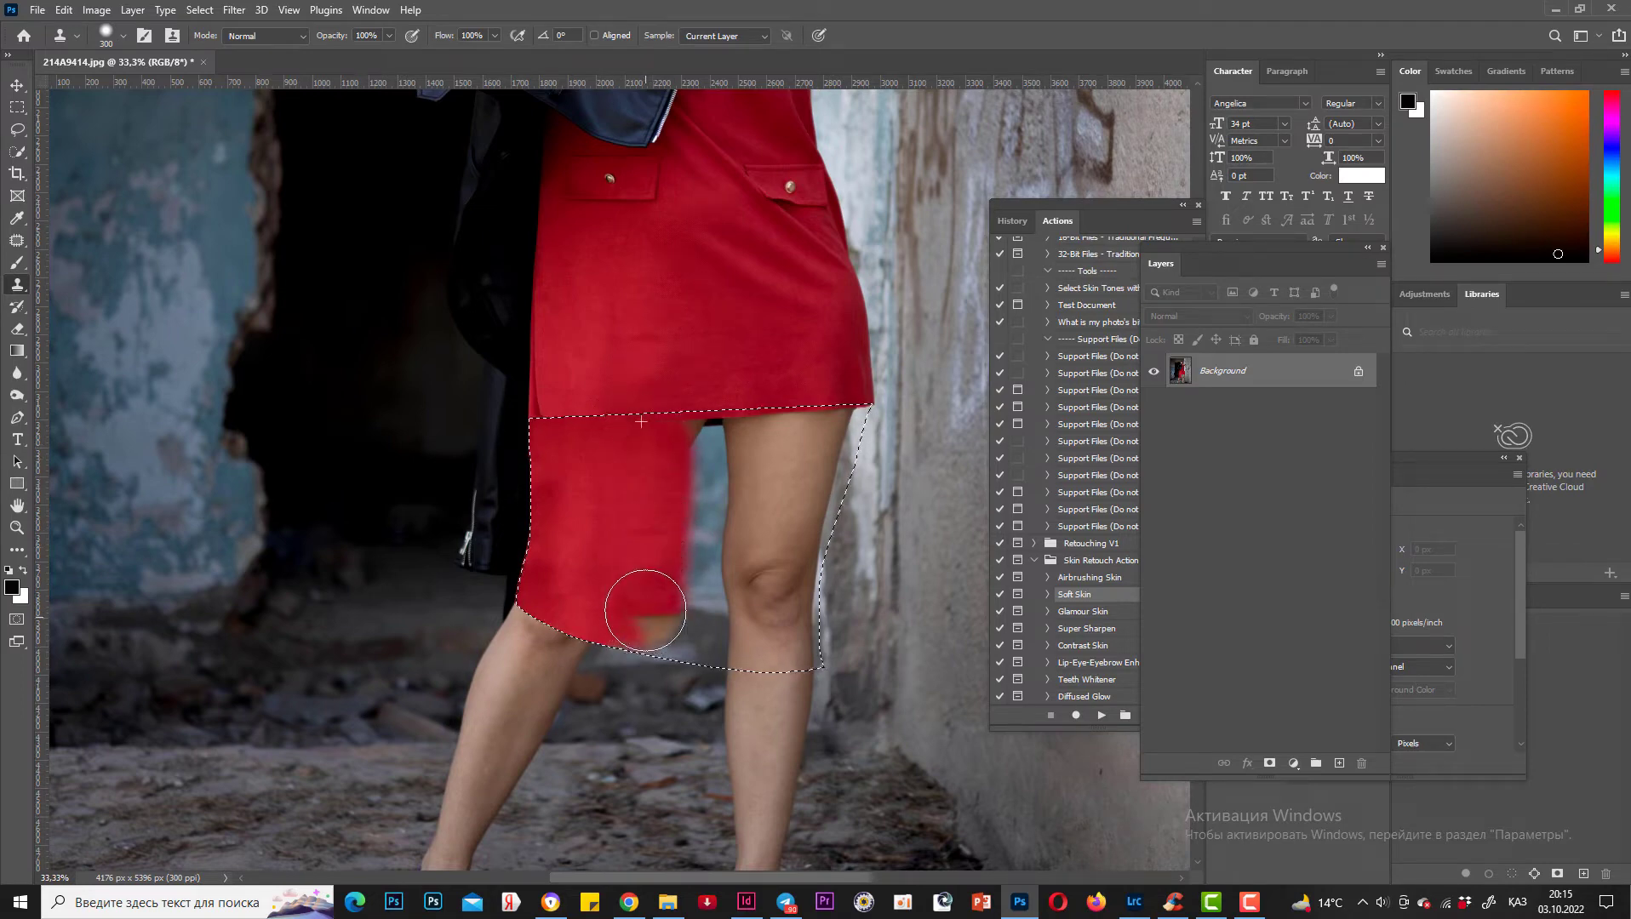
left_click_drag(645, 611, 646, 615)
Step: Clone red fabric over the gap between the legs and the right leg to fill the selection, and deselect
left_click(650, 369, "alt")
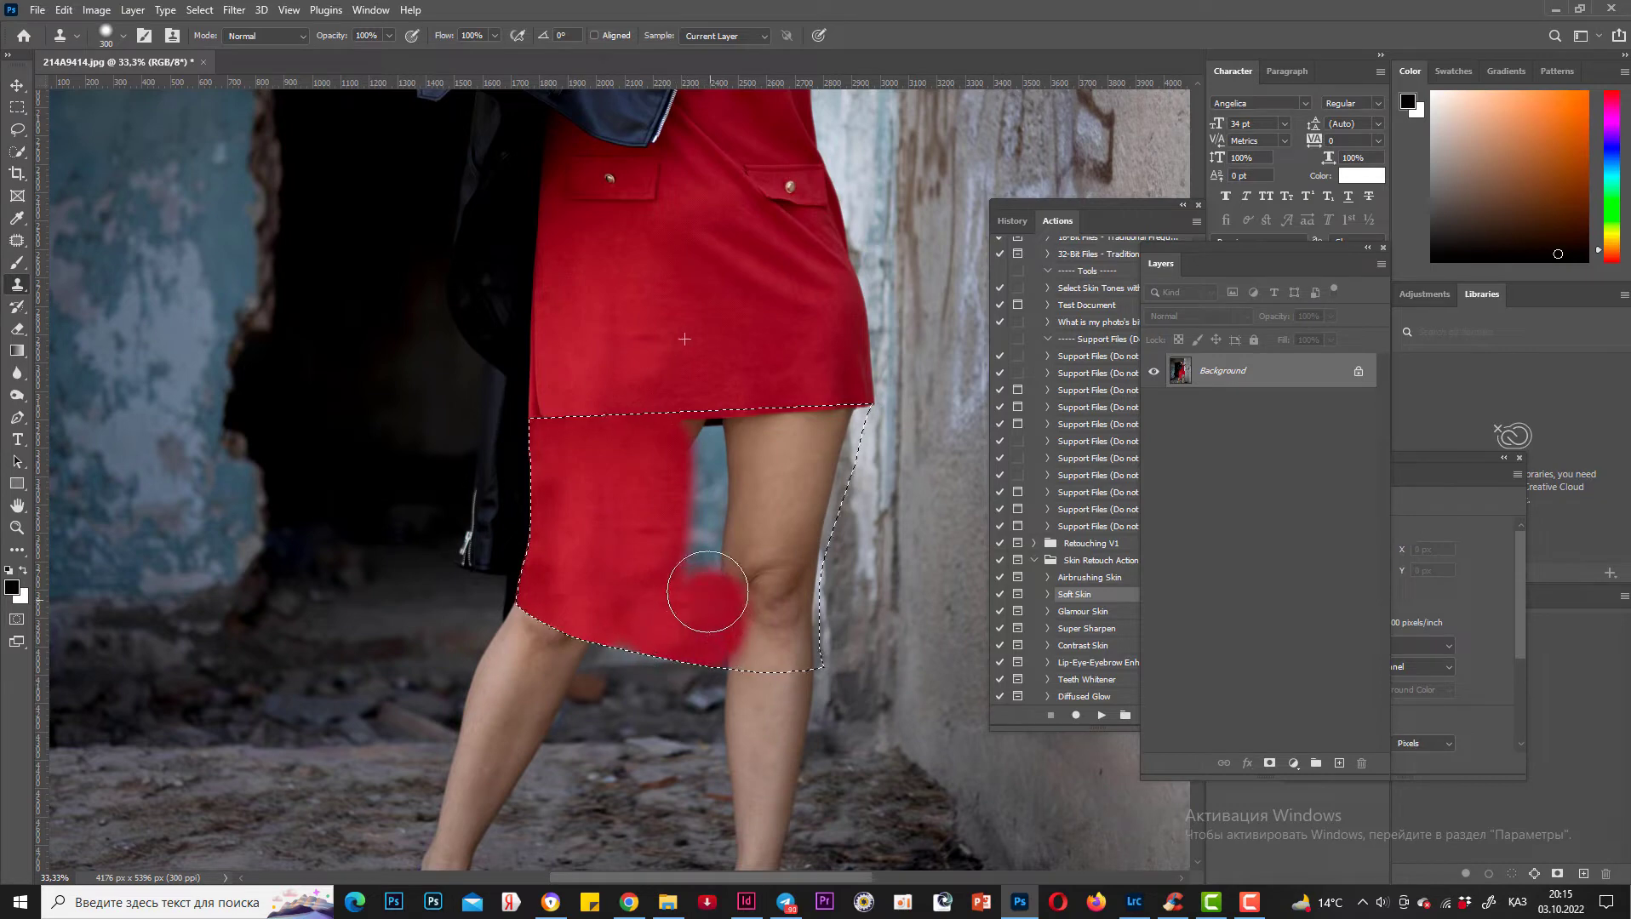
left_click_drag(702, 484, 706, 456)
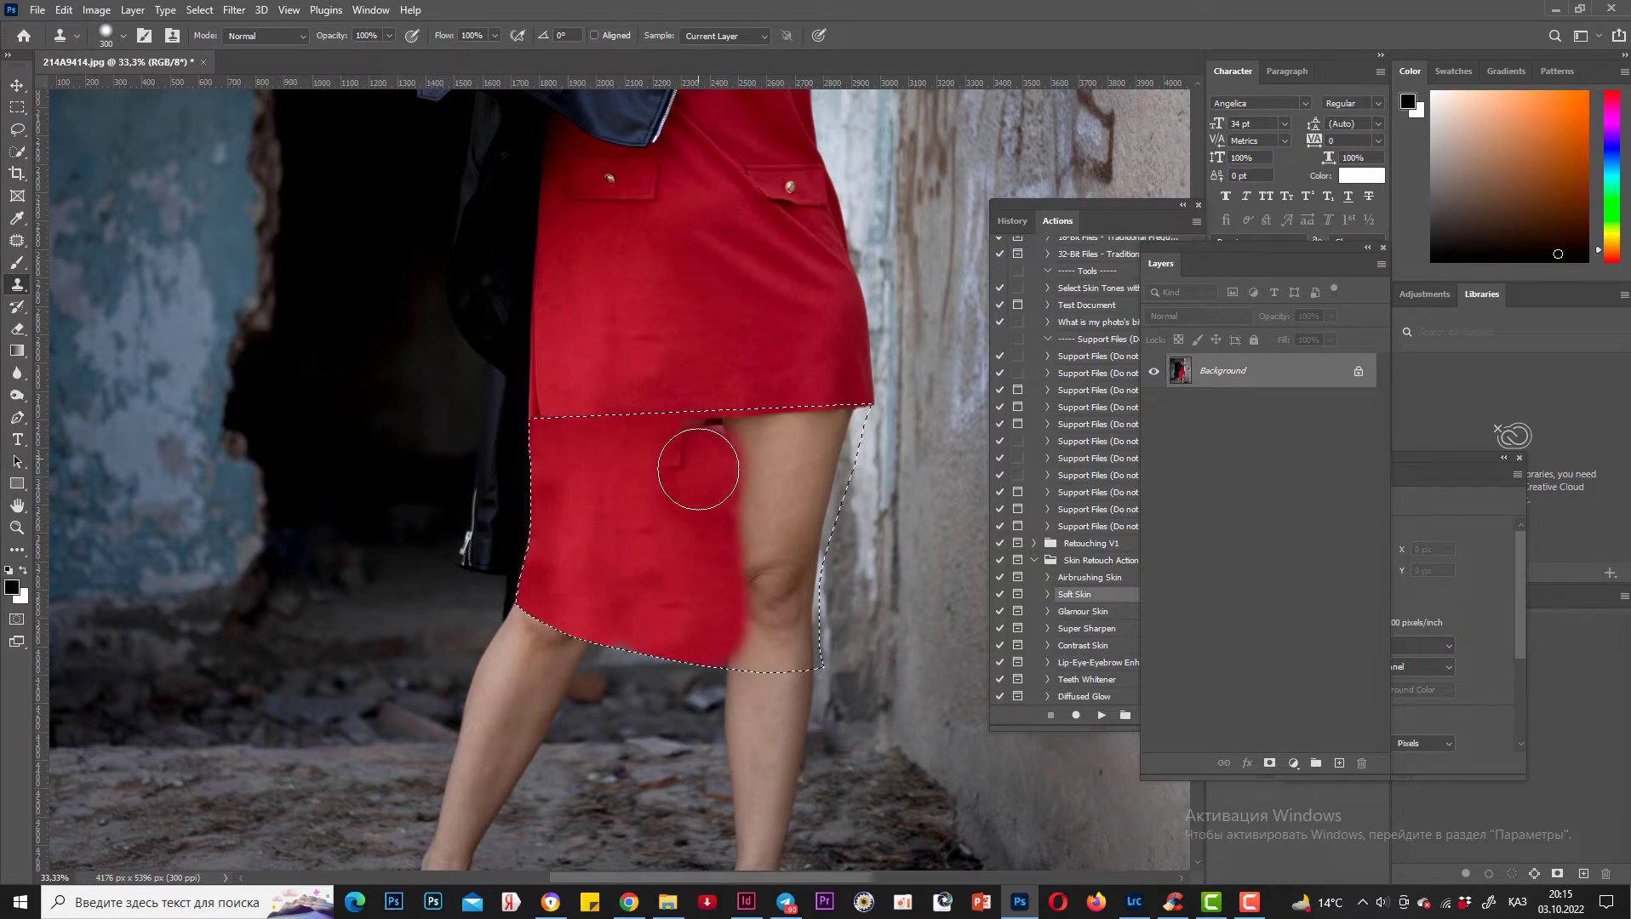
left_click_drag(697, 440, 707, 414)
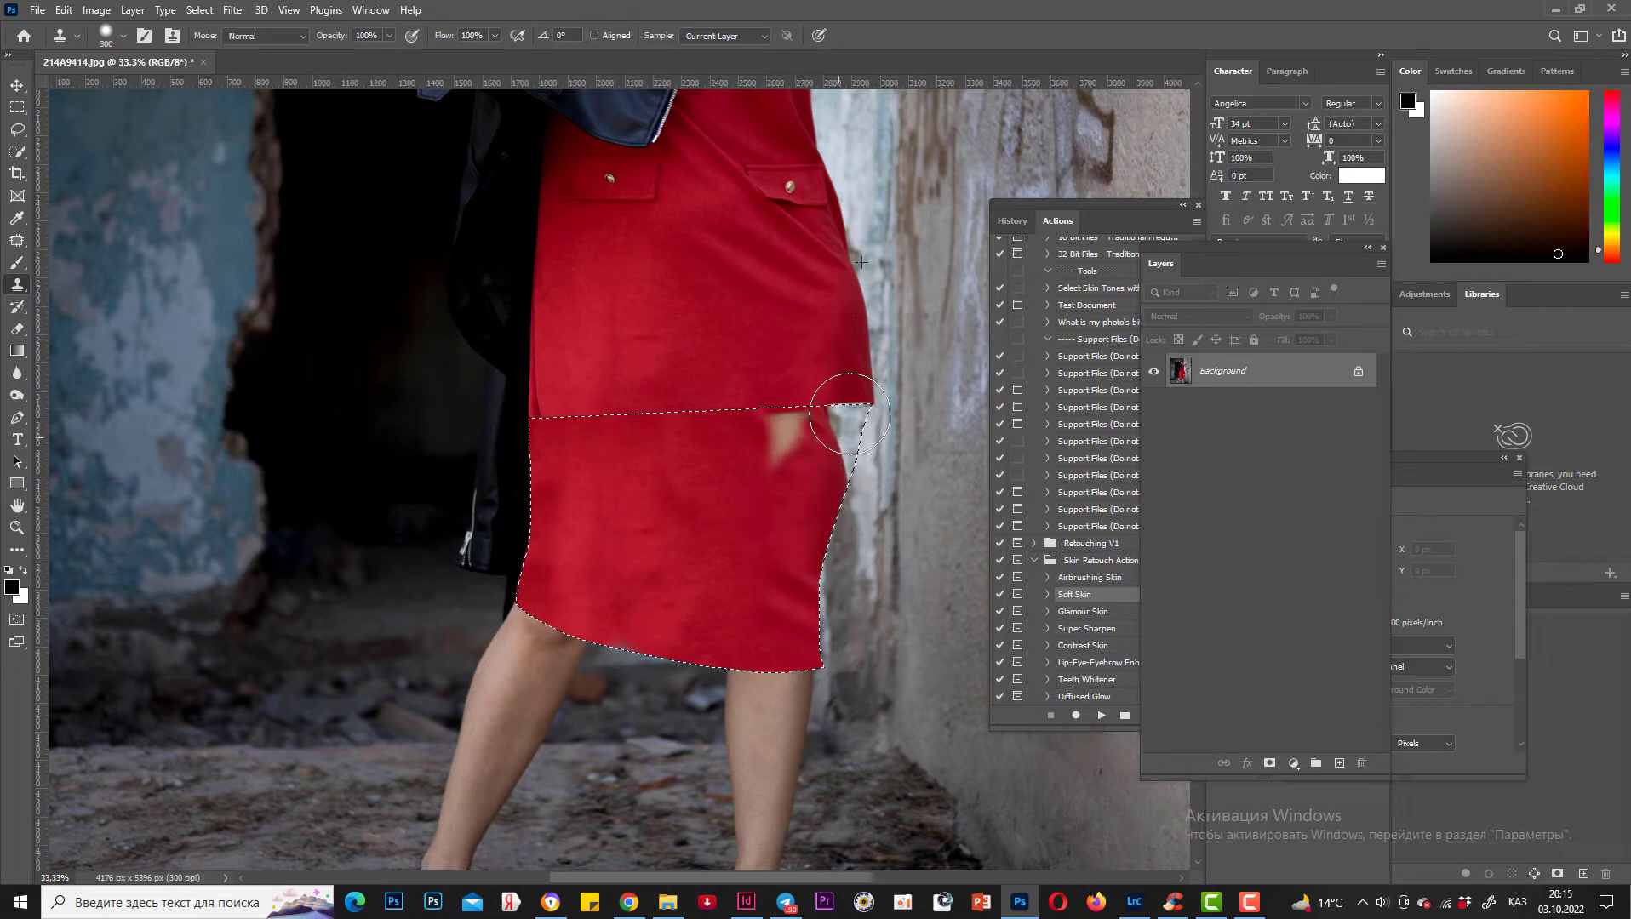
left_click_drag(850, 415, 857, 407)
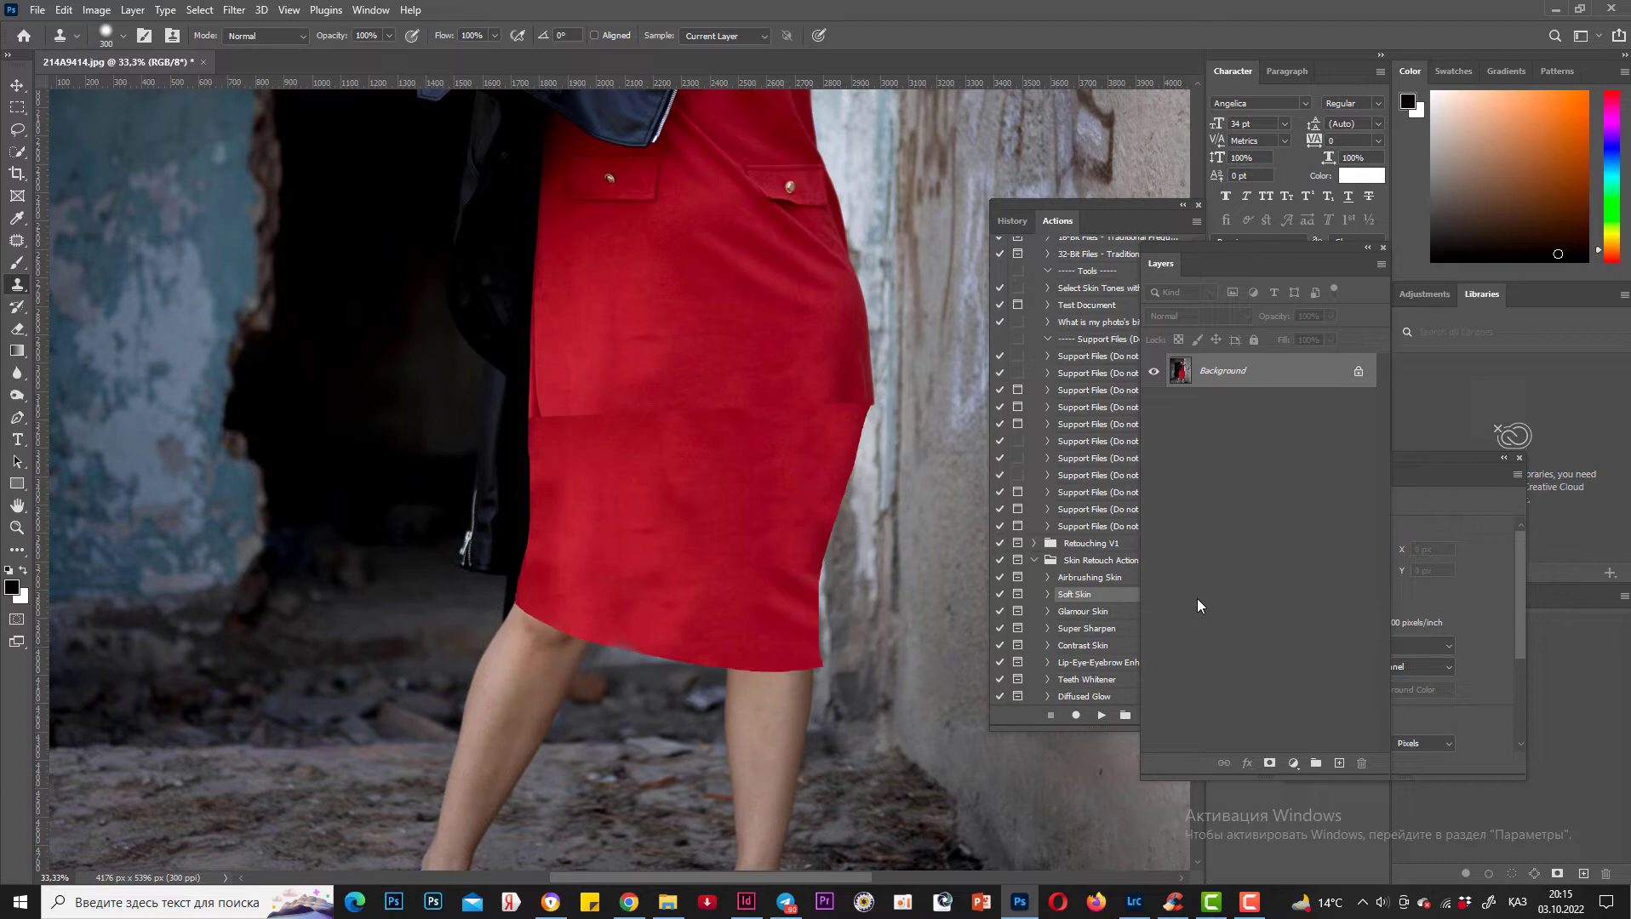
Step: Examine how the lengthened dress looks in the whole photo
key("ctrl+minus")
key("ctrl+minus")
key("ctrl+minus")
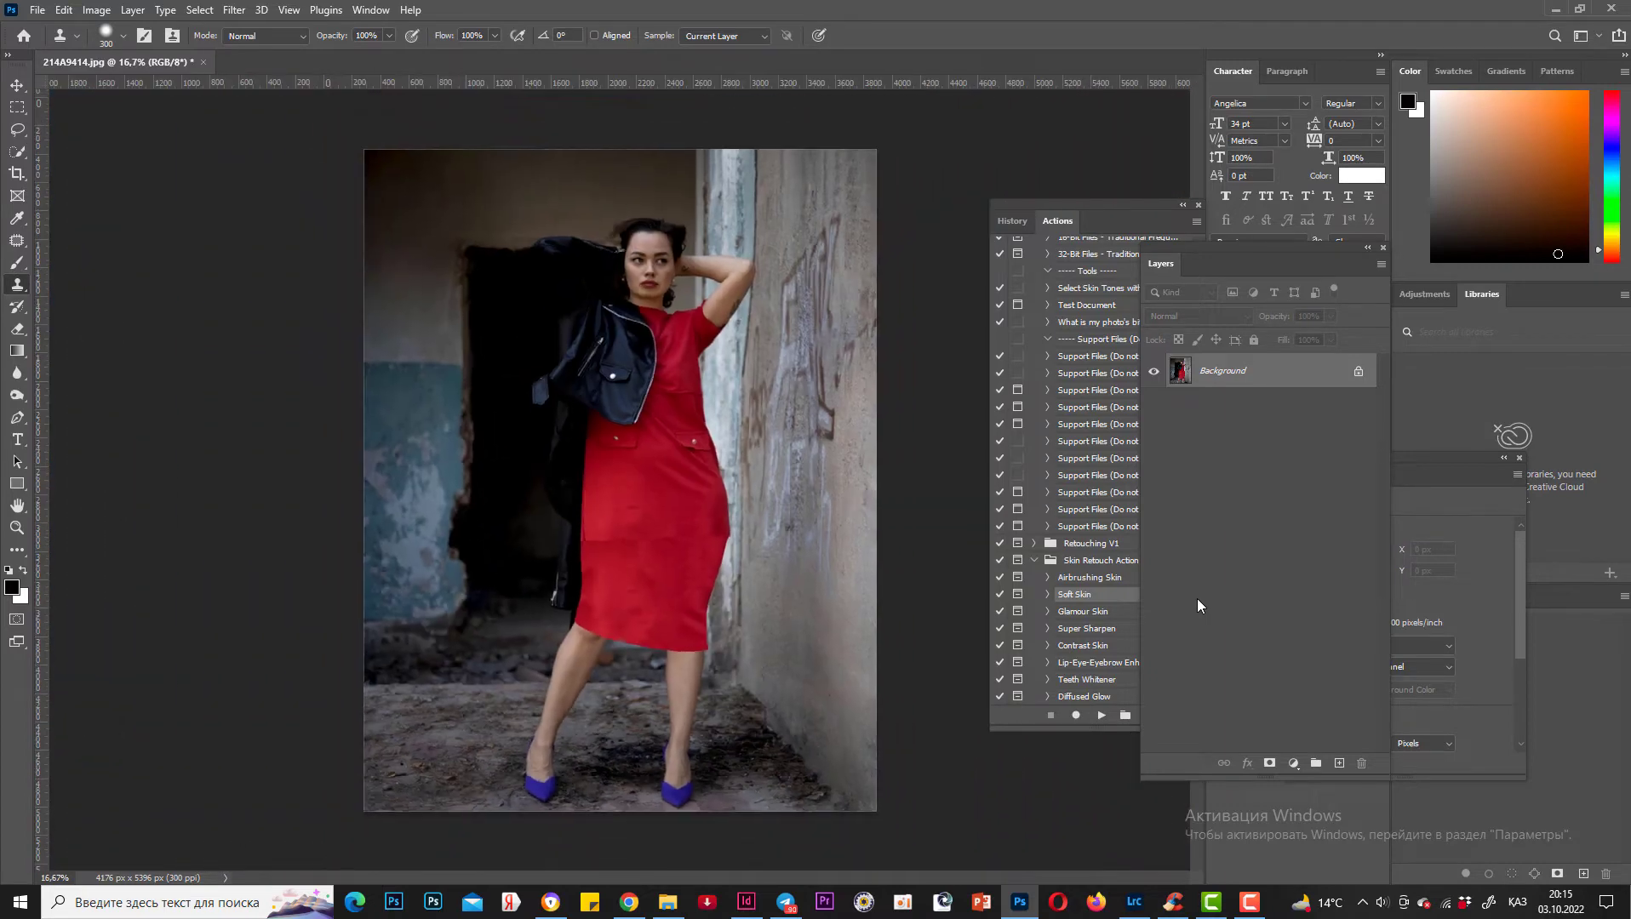
key("ctrl+minus")
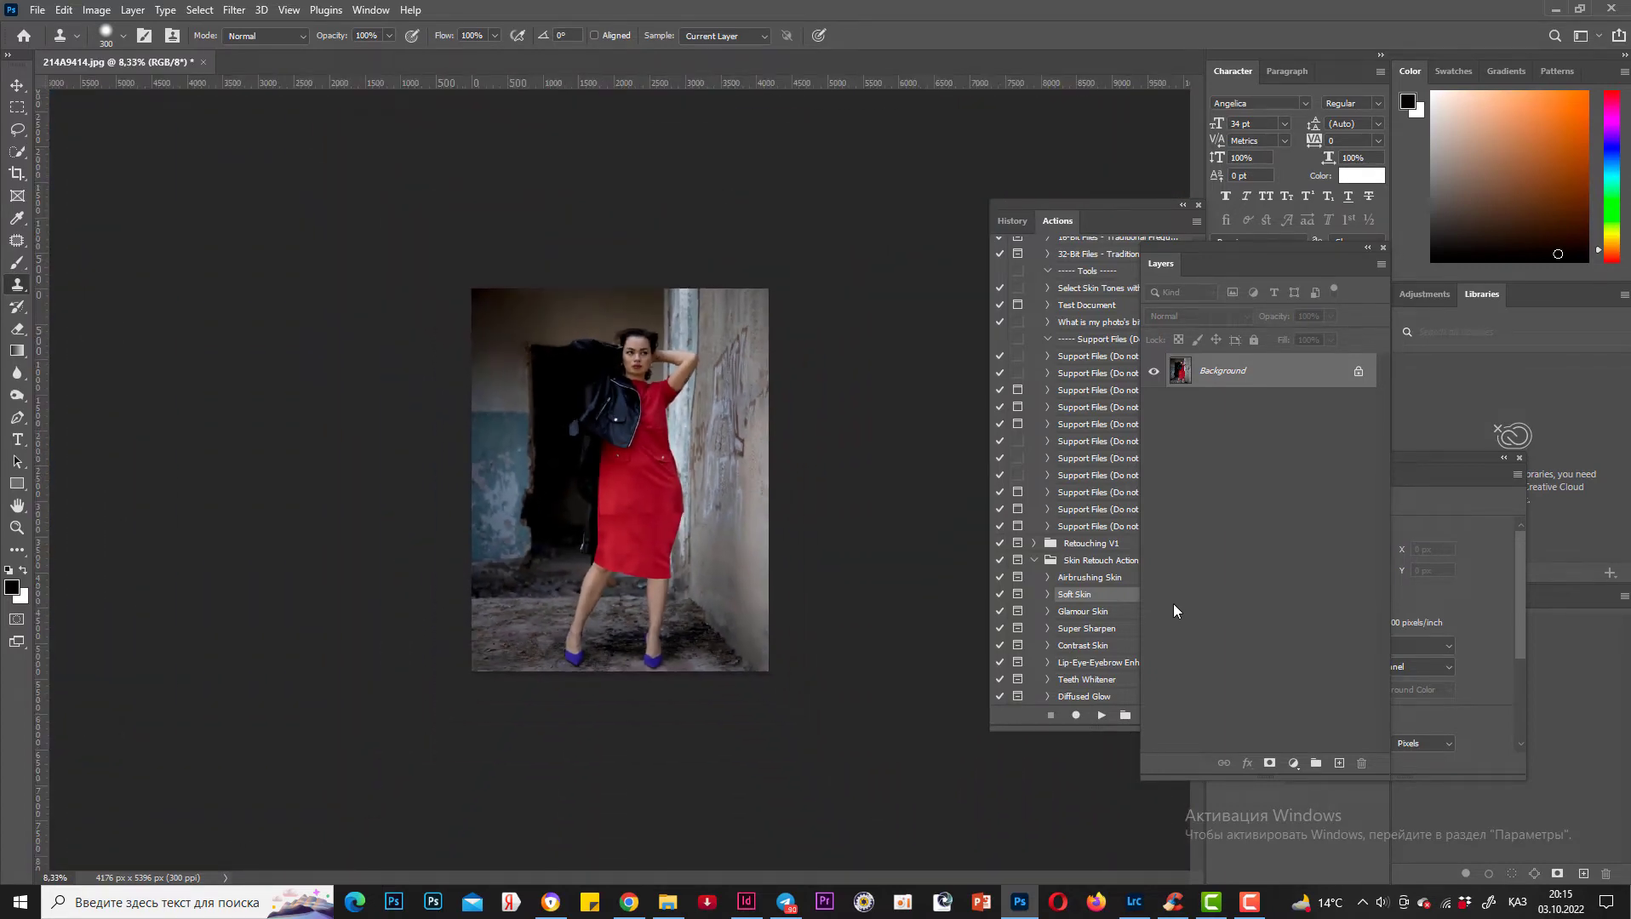
key("ctrl+plus")
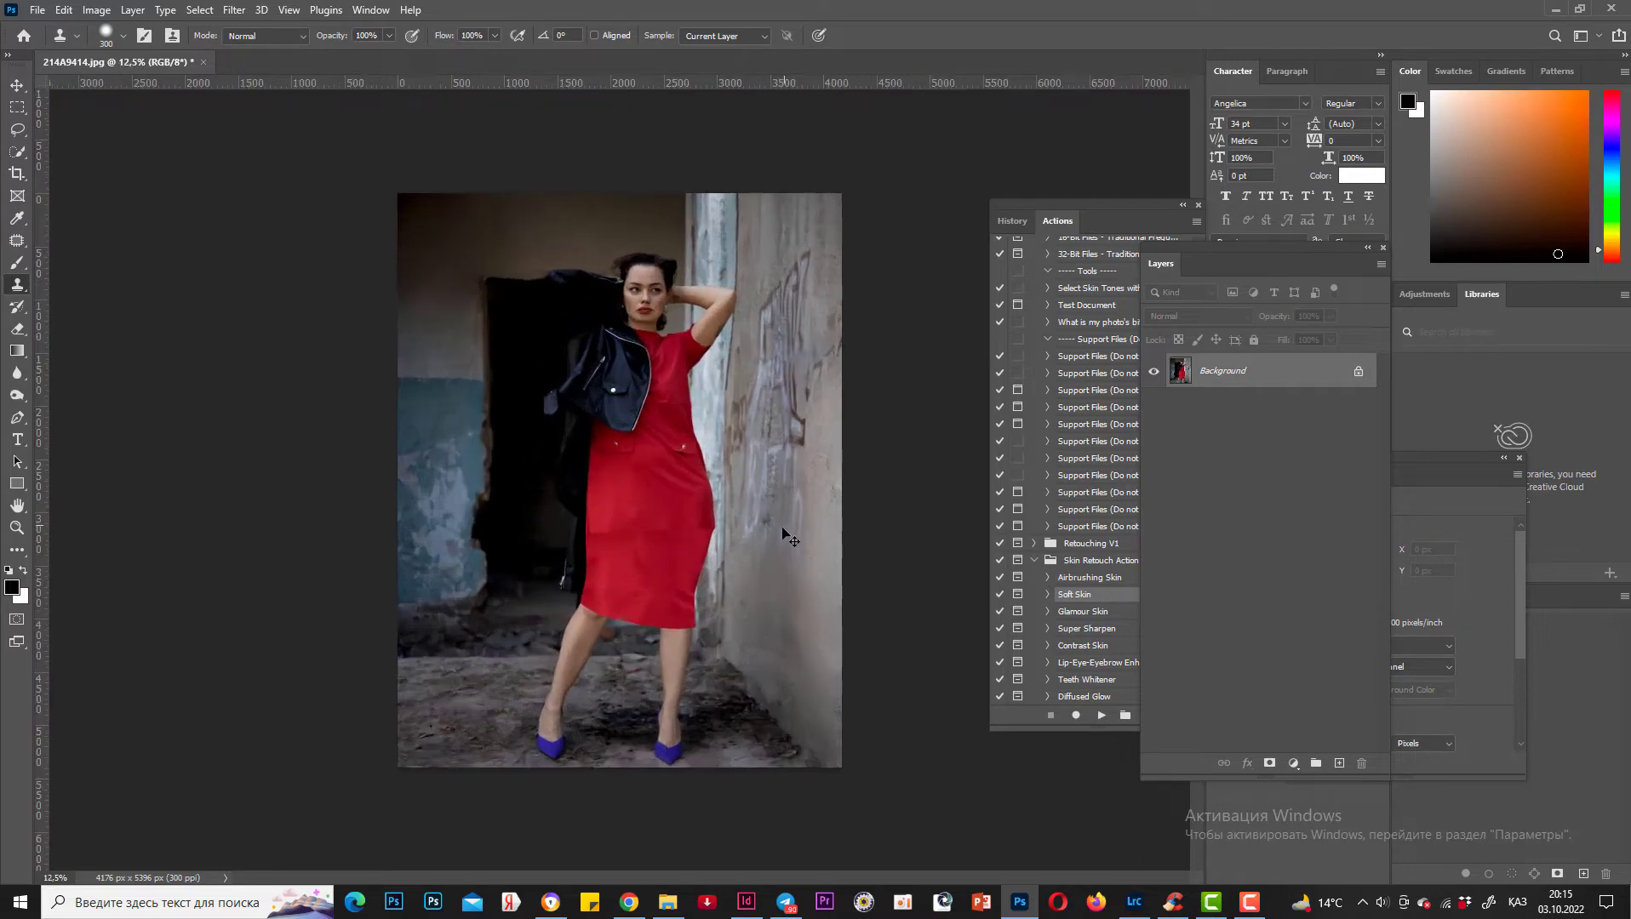
key("ctrl+plus")
key("ctrl+plus")
key("ctrl+plus")
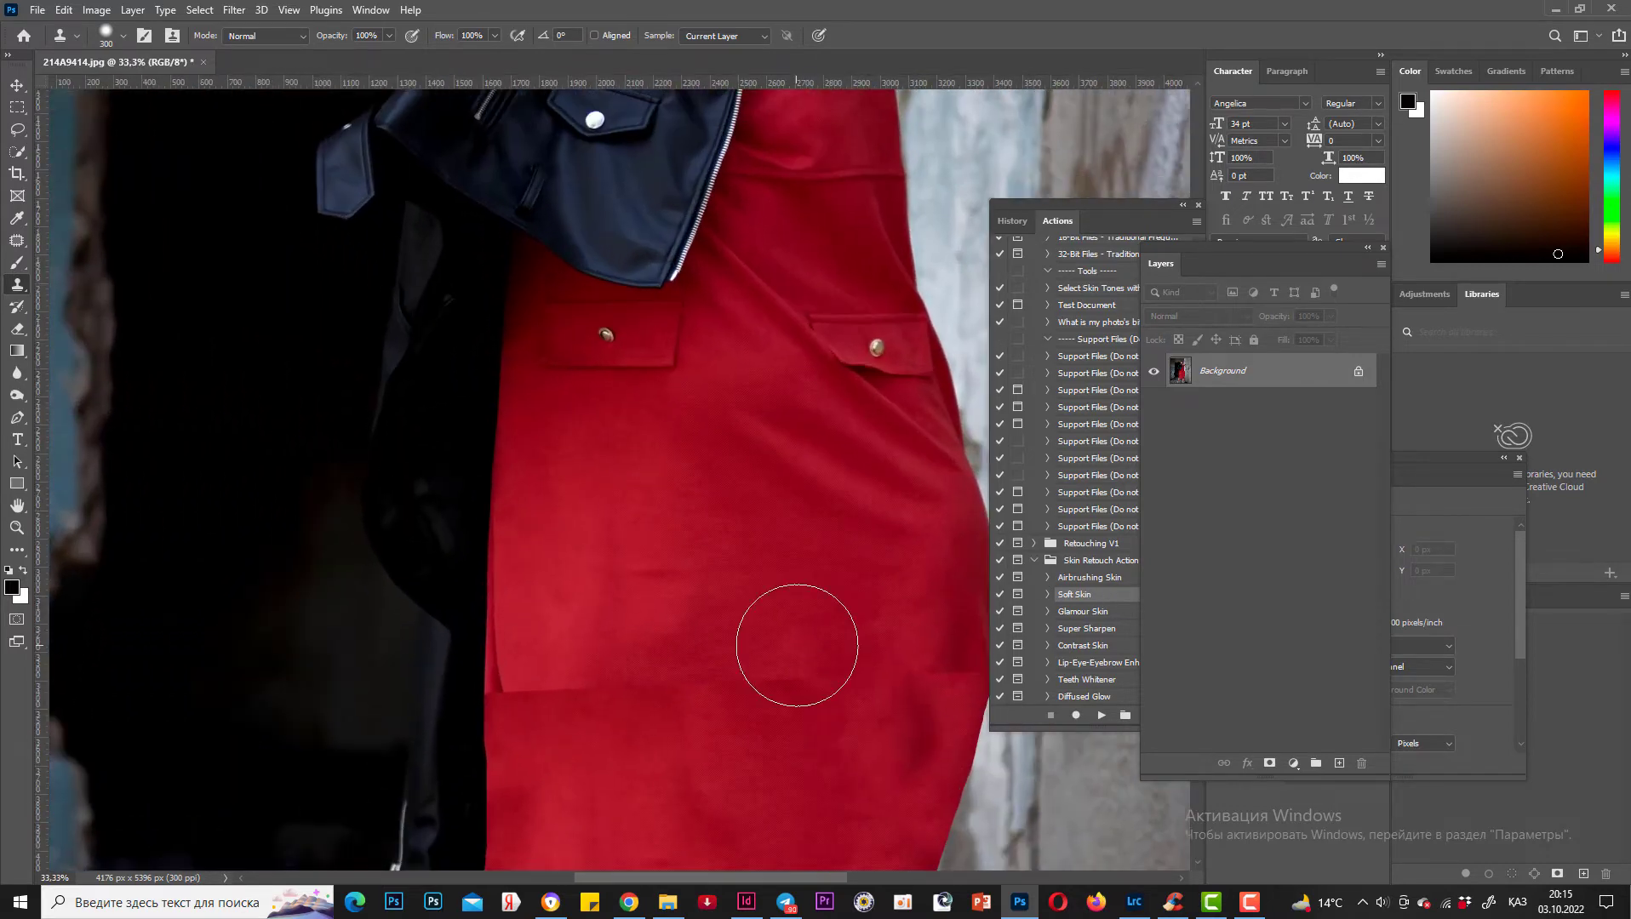
Step: Blend the horizontal seam between the original hem and the added fabric using the Patch tool across the dress's width
scroll(797, 645, "down", 2)
left_click_drag(820, 625, 623, 478)
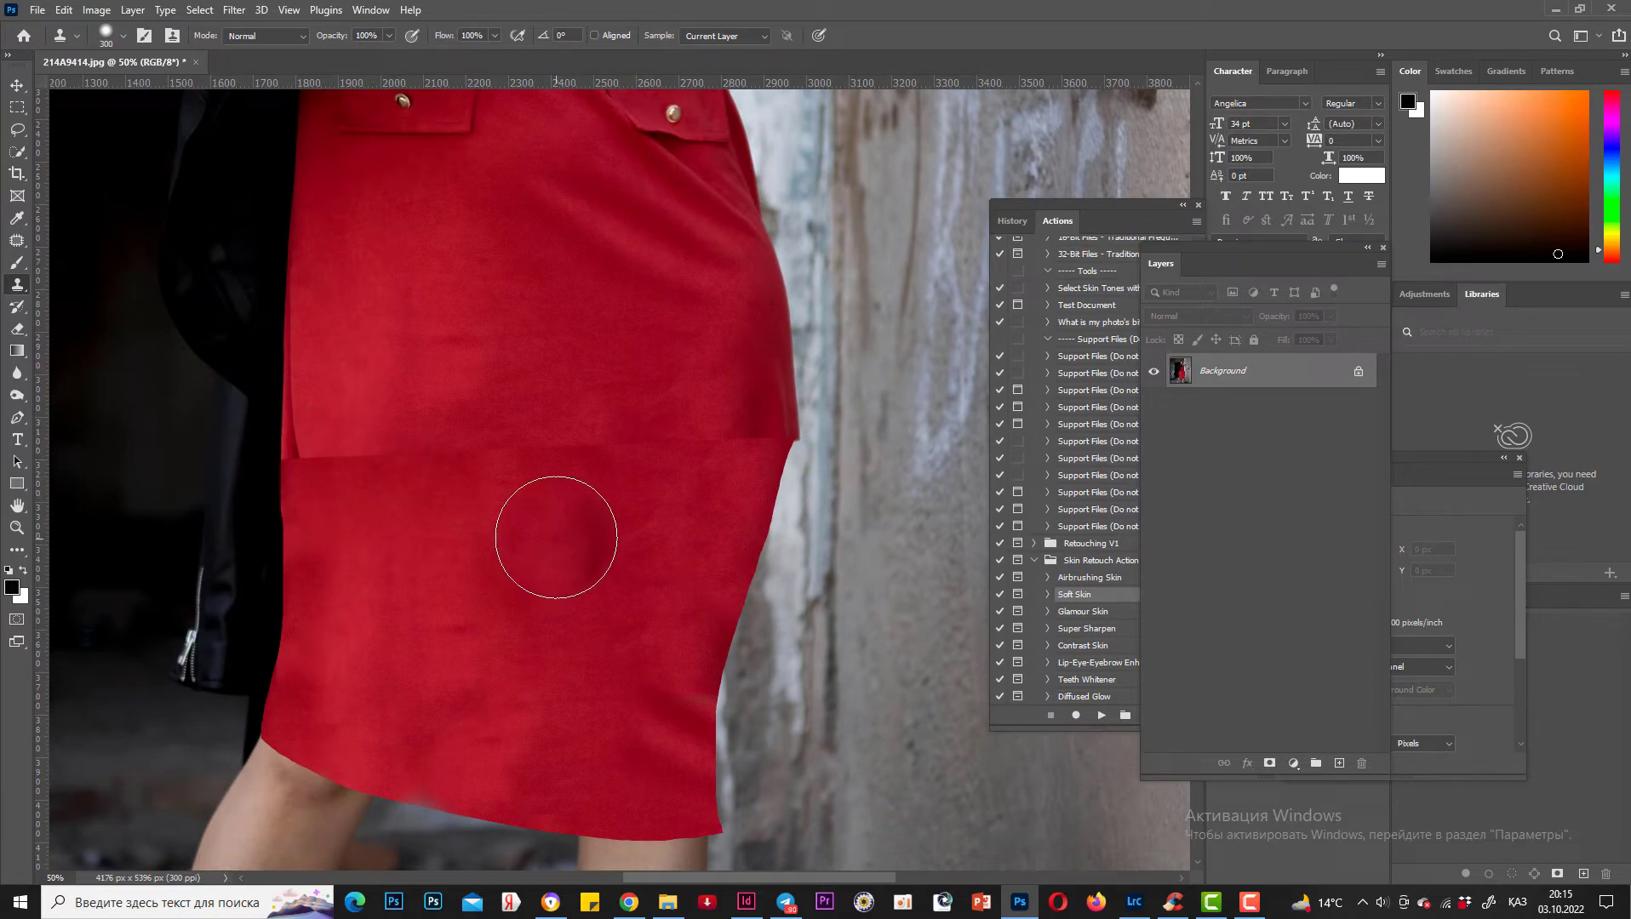
key("j")
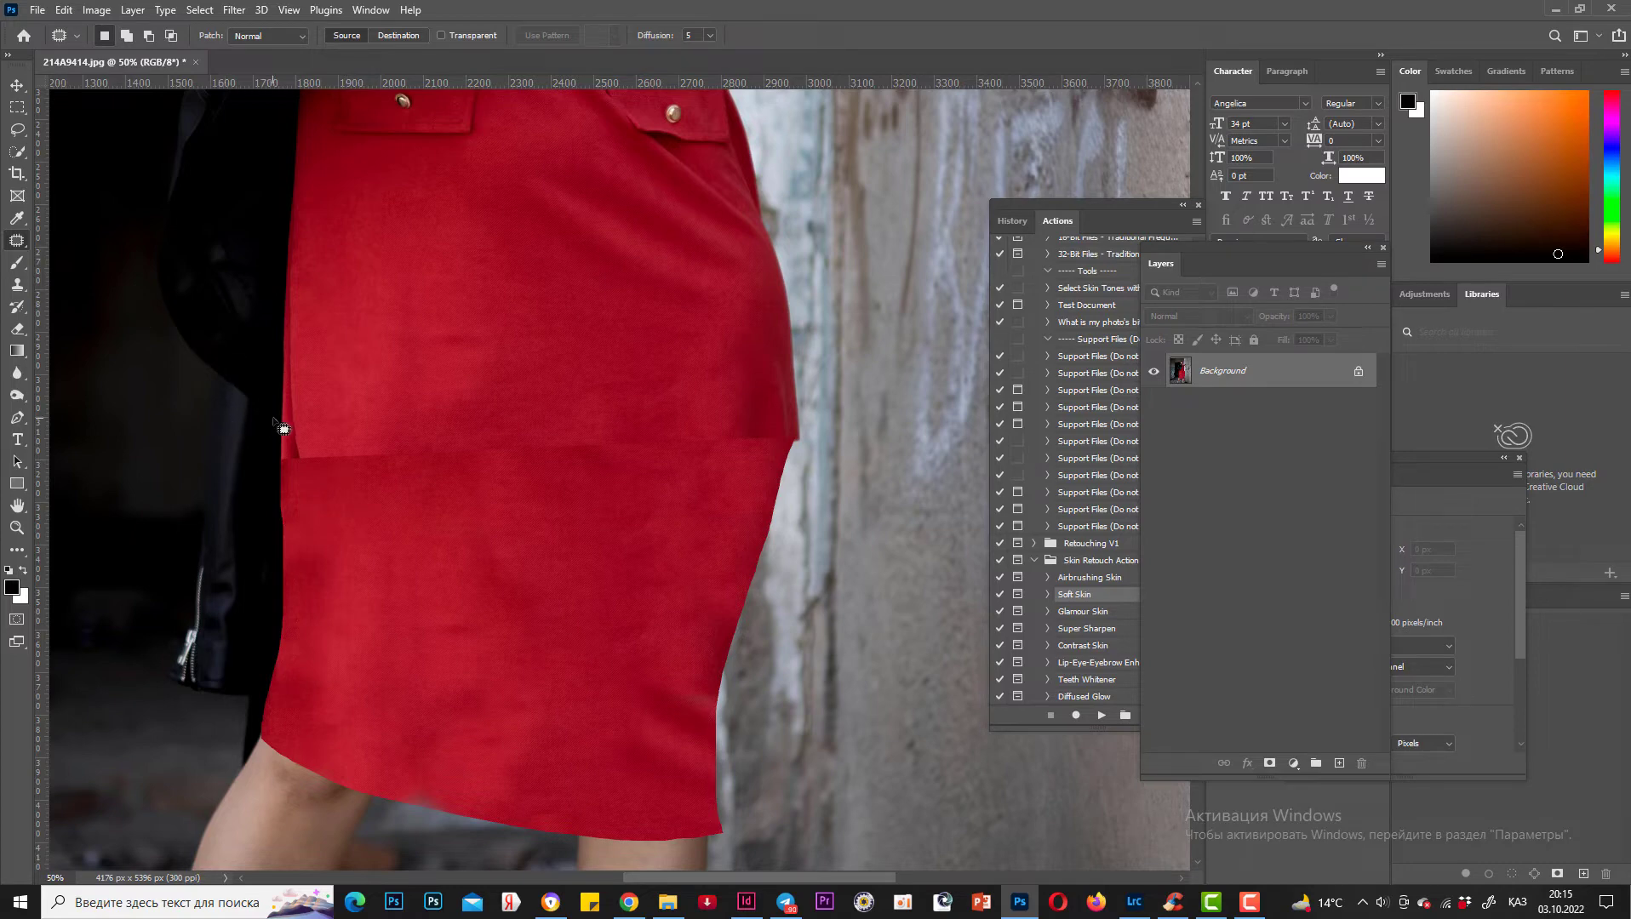
mouse_move(430, 472)
left_mouse_down()
mouse_move(480, 439)
mouse_move(472, 511)
left_mouse_up()
key("ctrl+d")
mouse_move(486, 423)
left_mouse_down()
mouse_move(666, 460)
mouse_move(733, 445)
mouse_move(736, 418)
mouse_move(724, 482)
left_mouse_up()
key("ctrl+d")
mouse_move(765, 414)
left_mouse_down()
mouse_move(791, 433)
mouse_move(708, 405)
mouse_move(792, 416)
left_mouse_up()
left_click_drag(726, 443, 666, 508)
key("ctrl+d")
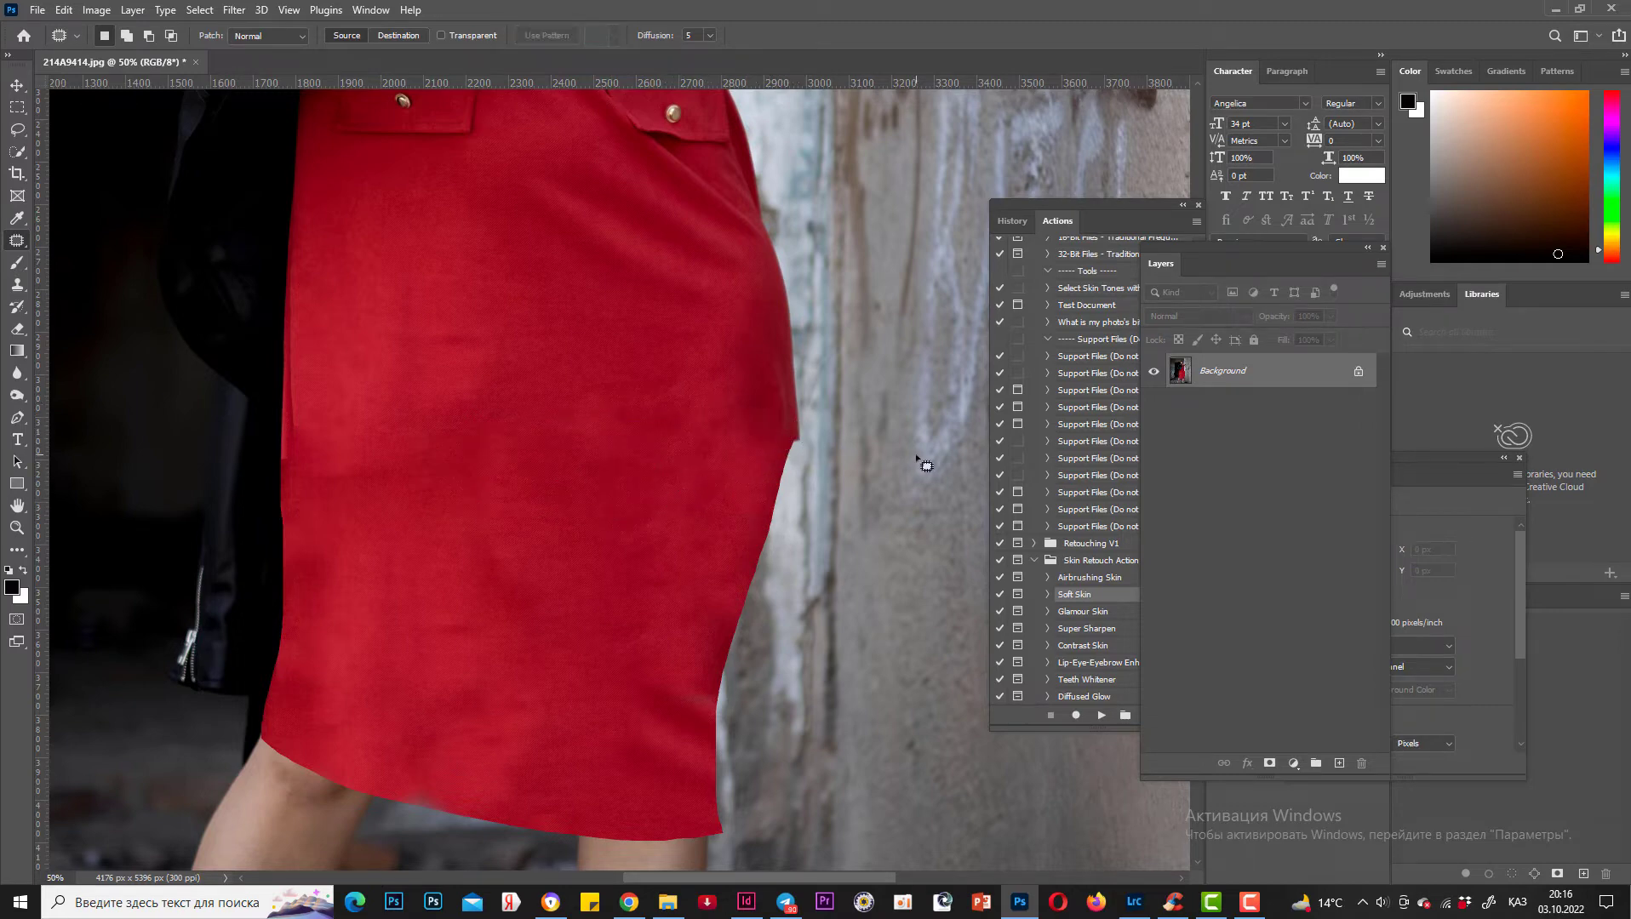
Step: Clone wall texture over the protruding fabric corner on the dress's right edge with a harder 80 px brush
key("s")
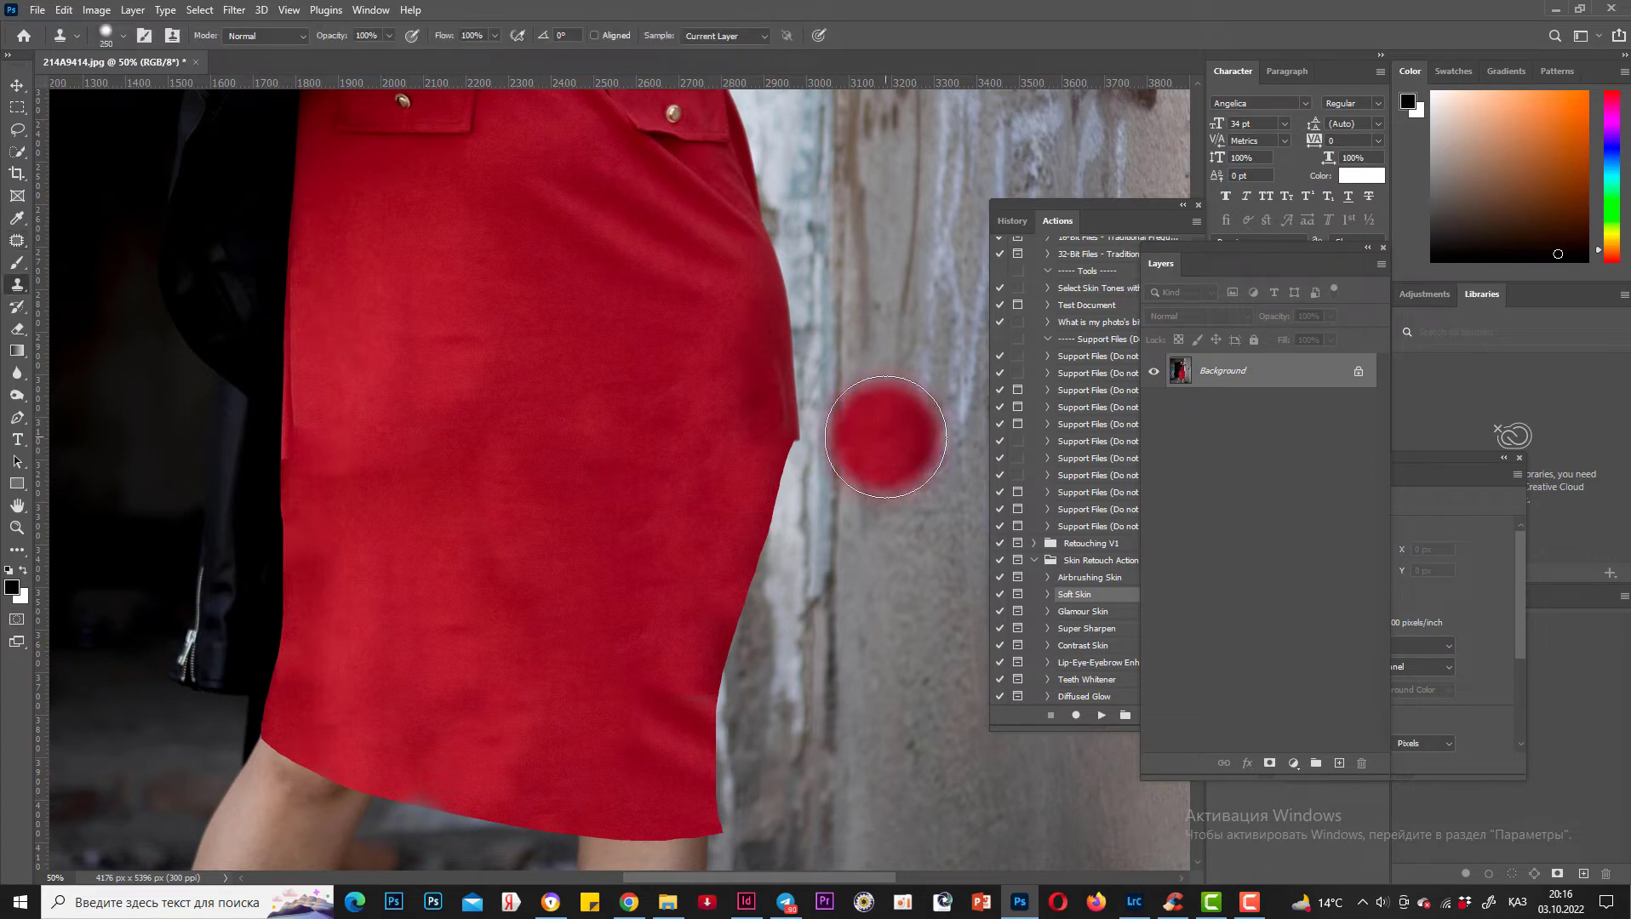
key("bracketleft")
key("bracketleft")
key("bracketleft")
key("bracketleft")
key("bracketleft")
key("bracketleft")
key("bracketleft")
right_click(854, 422)
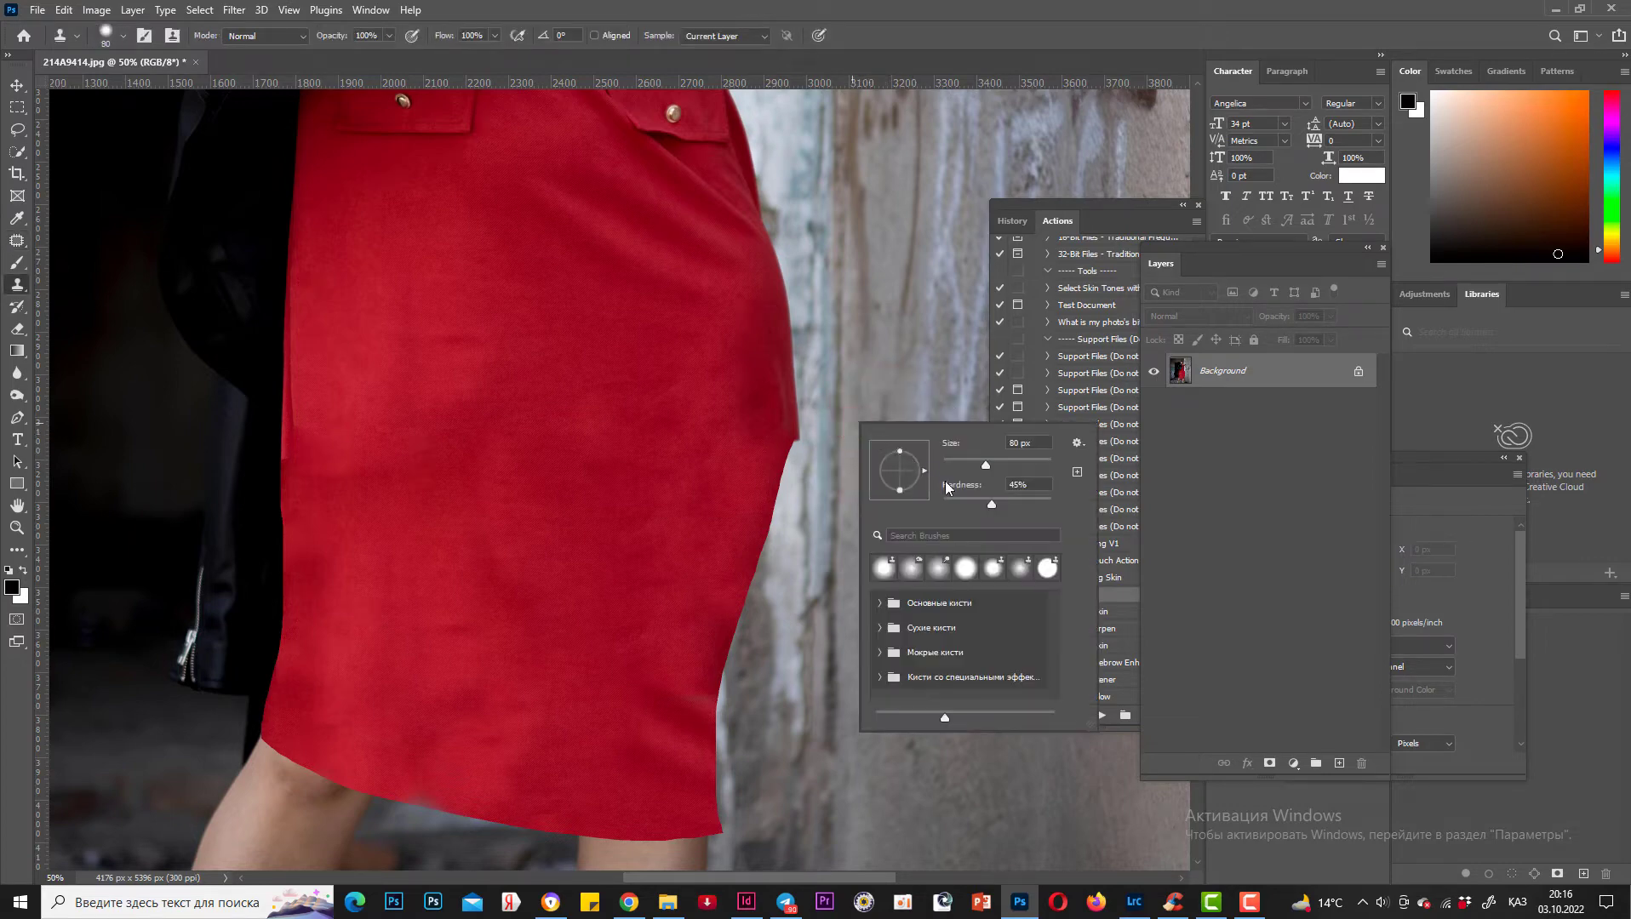
left_click_drag(968, 503, 885, 500)
left_click_drag(1039, 504, 1079, 498)
key("Return")
mouse_move(809, 435)
left_mouse_down()
mouse_move(812, 379)
mouse_move(809, 448)
mouse_move(808, 425)
left_mouse_up()
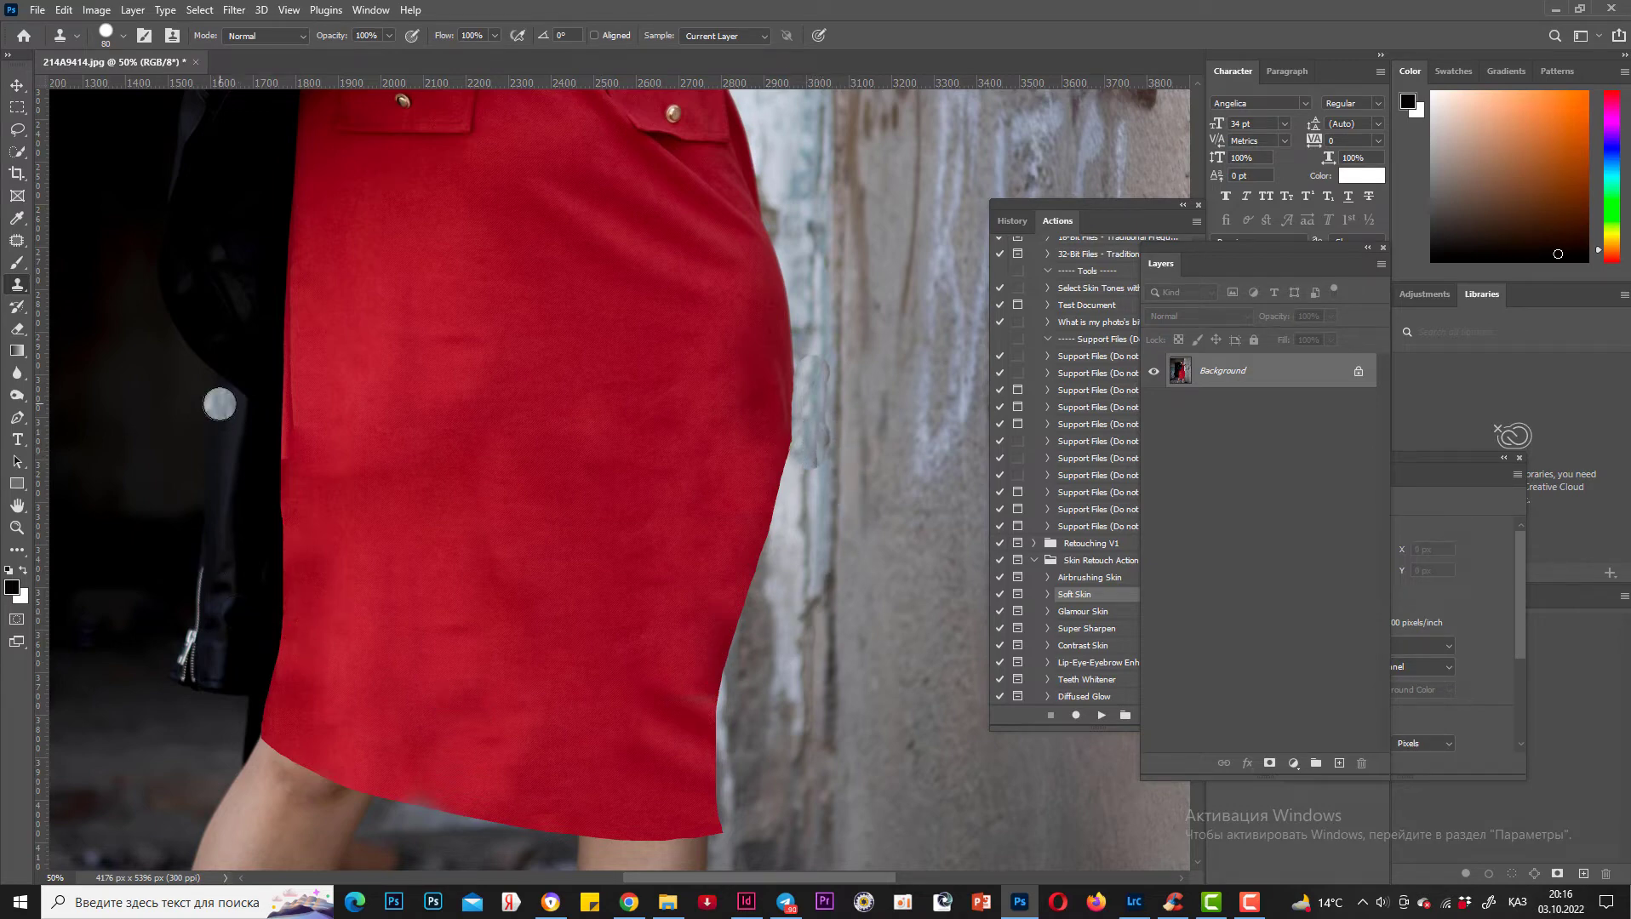
Step: Clone red fabric along the dress's left edge to cover the leftover vertical seam above the old hem
left_click(317, 379, "alt")
left_click_drag(304, 375, 303, 459)
left_click_drag(306, 352, 304, 368)
left_click_drag(318, 377, 318, 407)
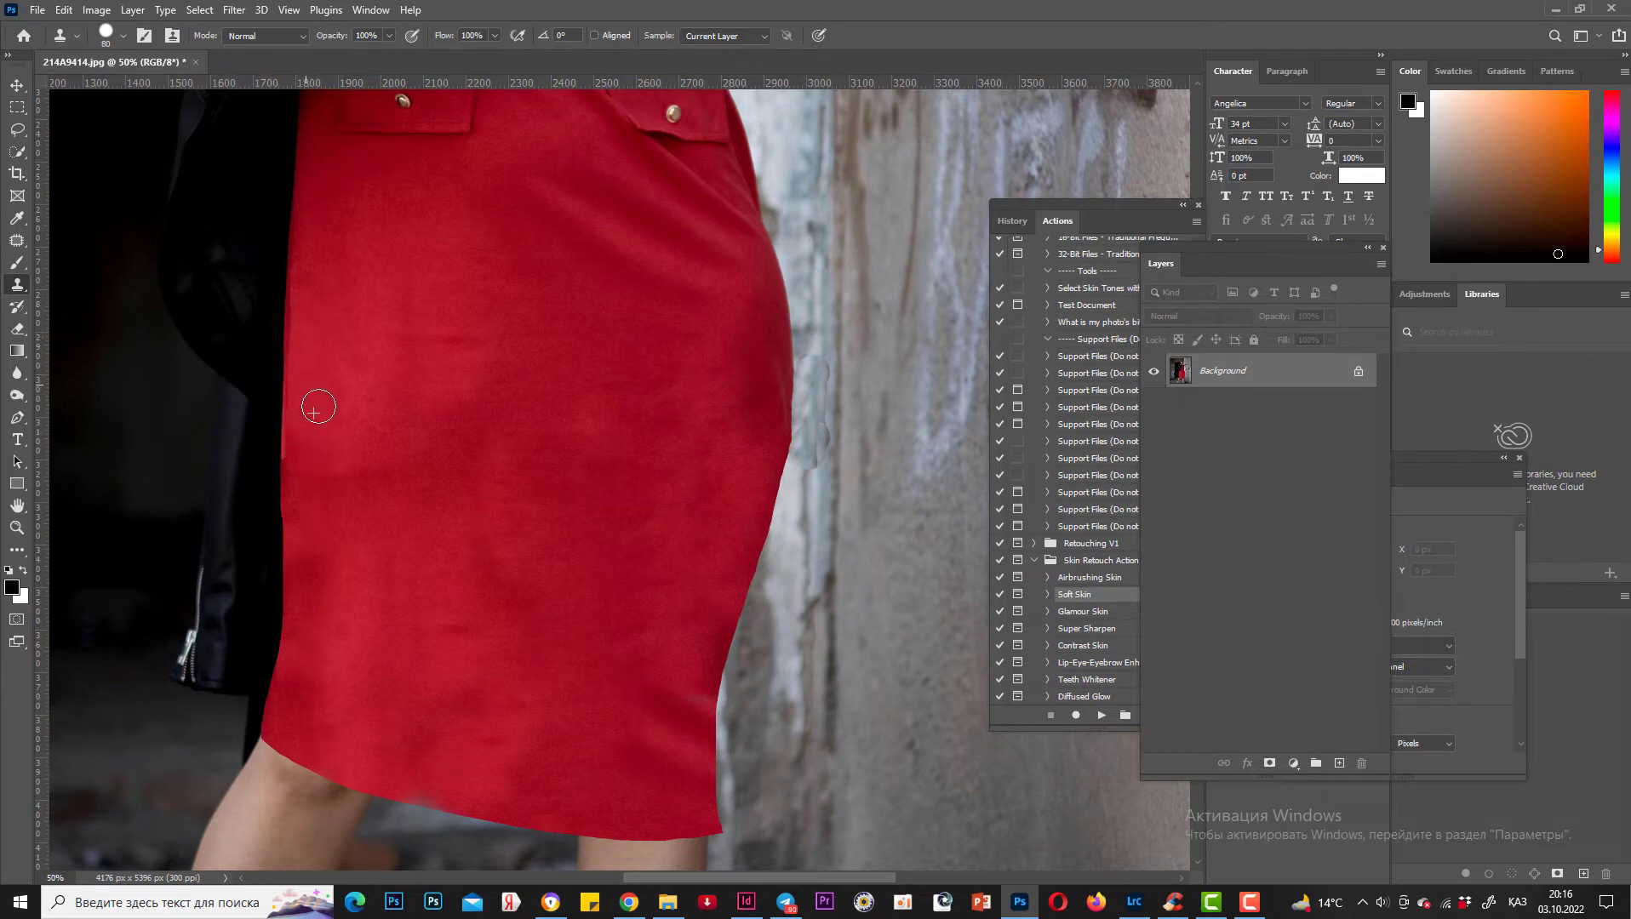
Step: Darken the left edge of the added skirt section with the Burn tool at Midtones and 19% exposure
scroll(648, 603, "up", 3)
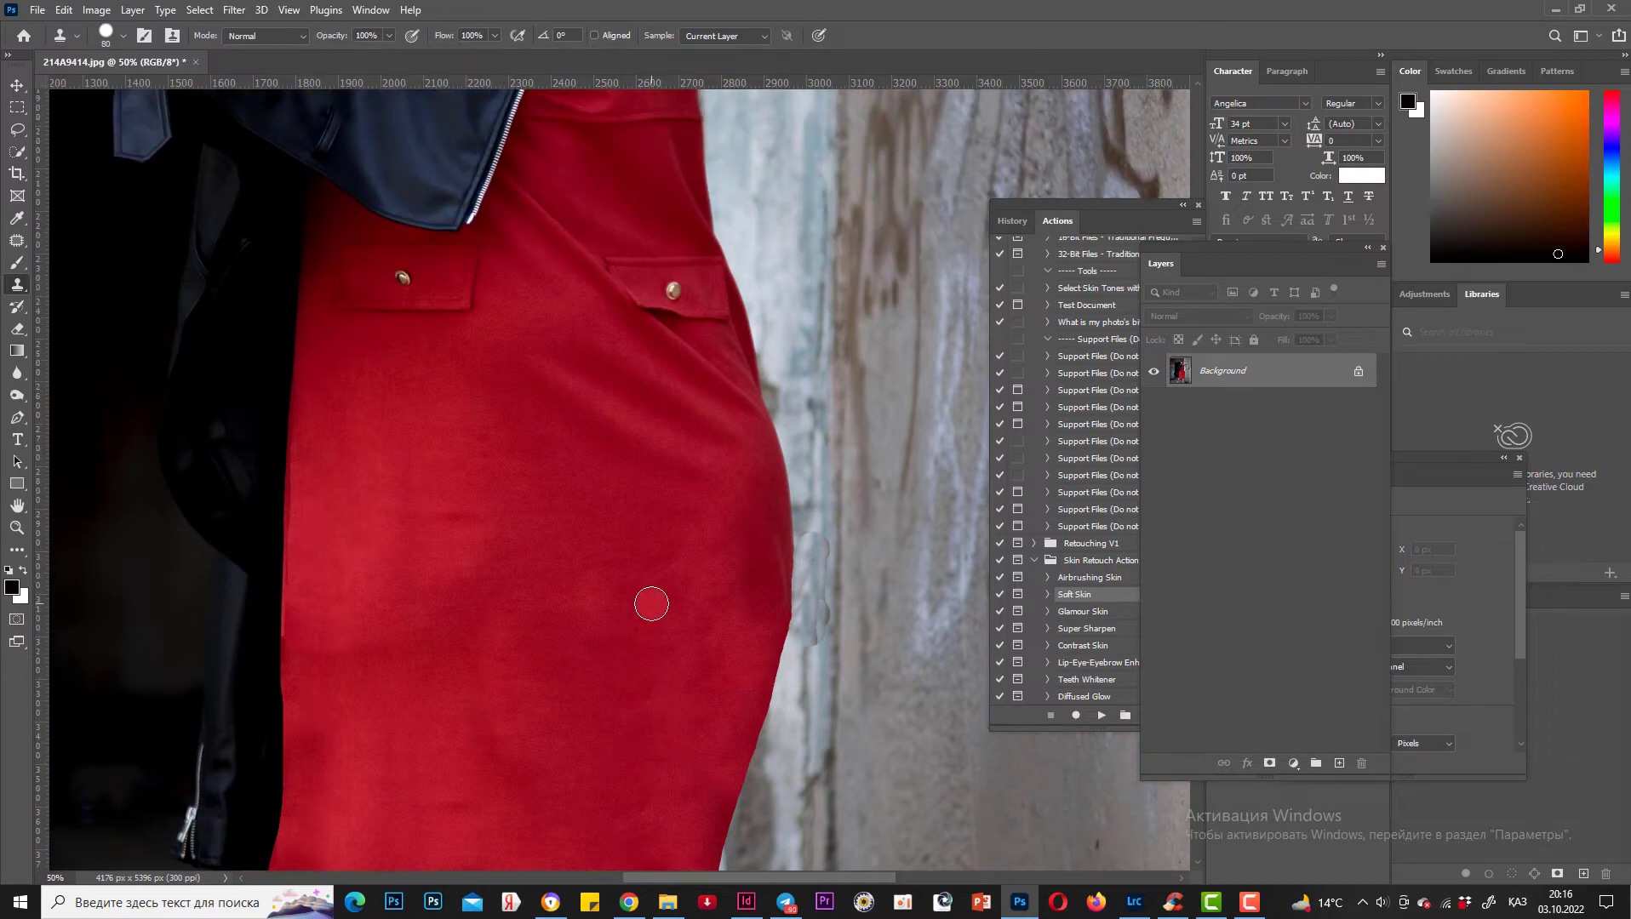
scroll(652, 605, "down", 3)
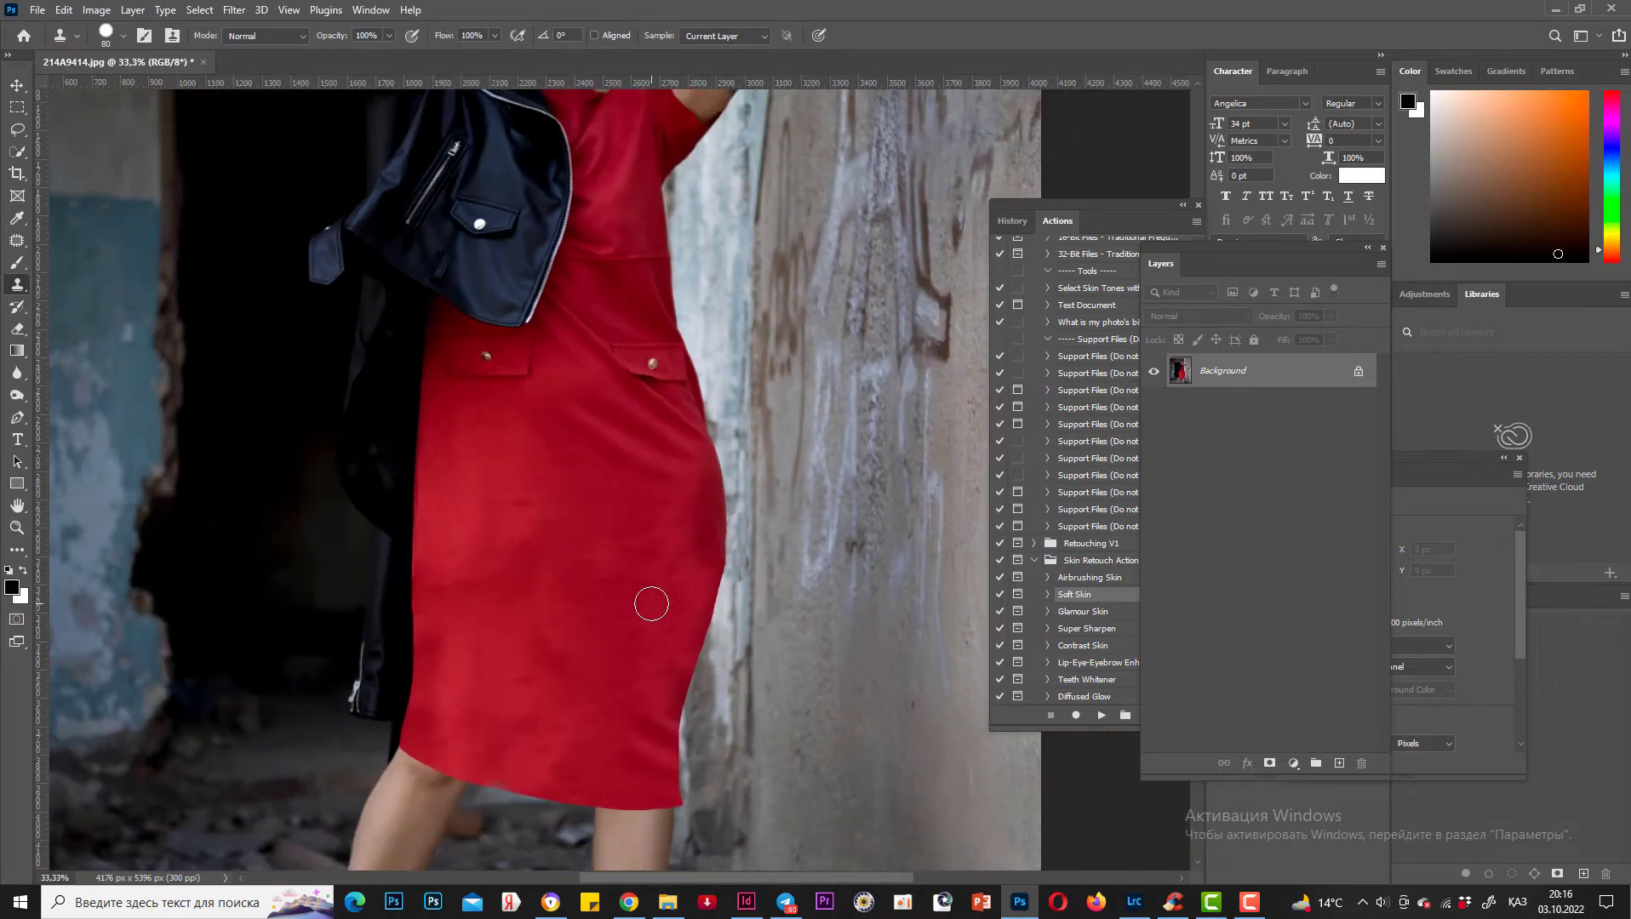
scroll(691, 770, "up", 3)
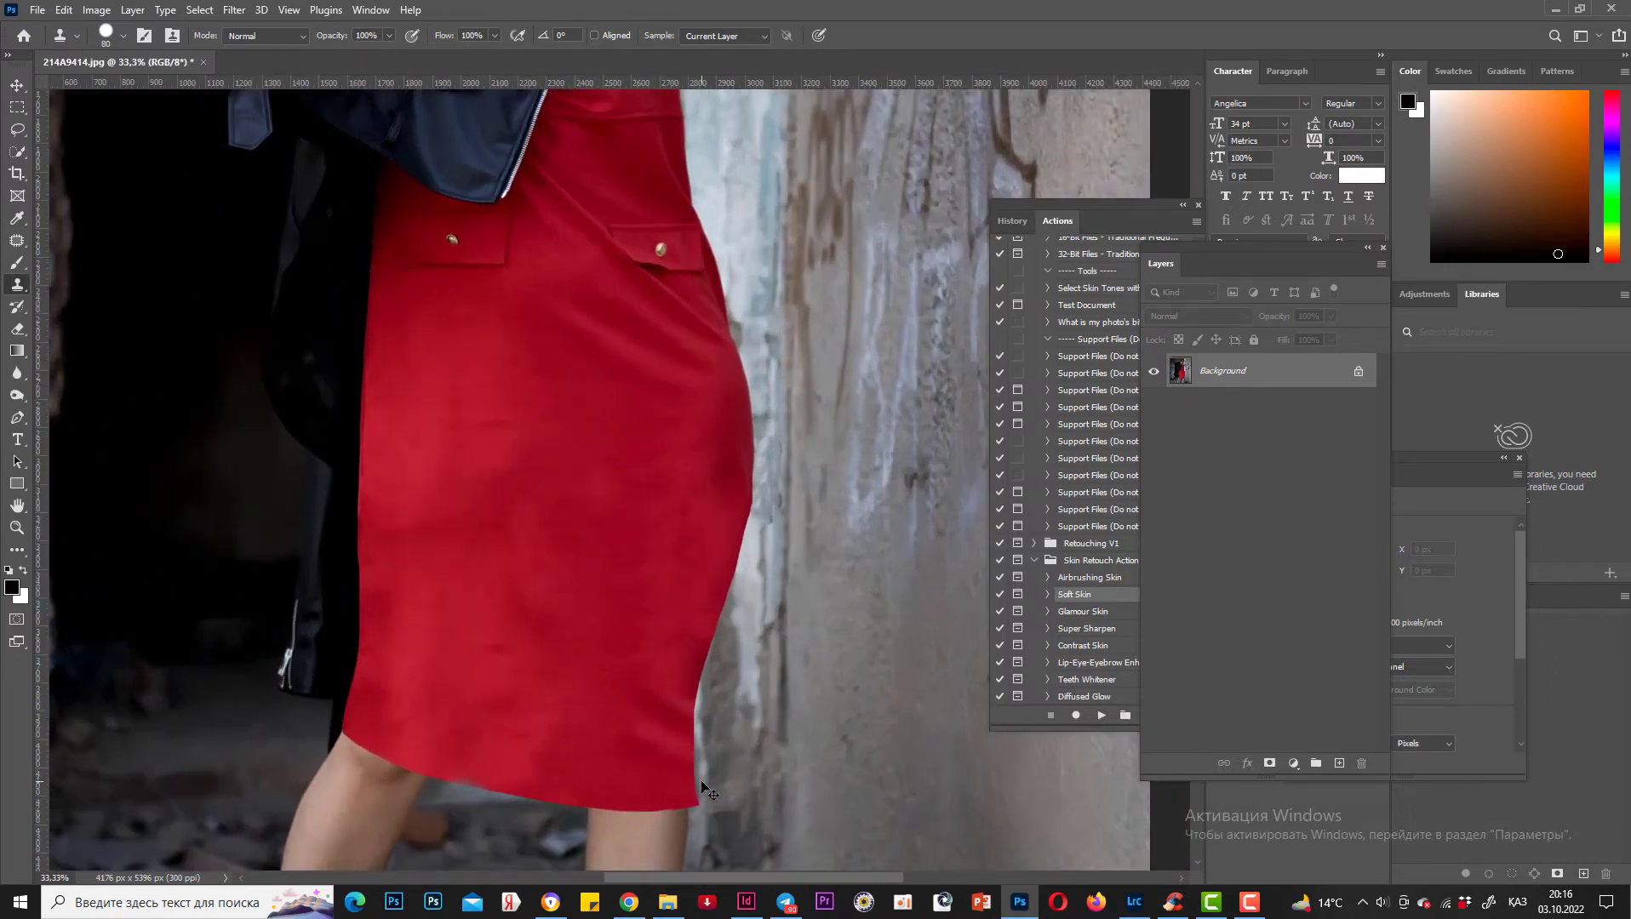
scroll(692, 766, "down", 3)
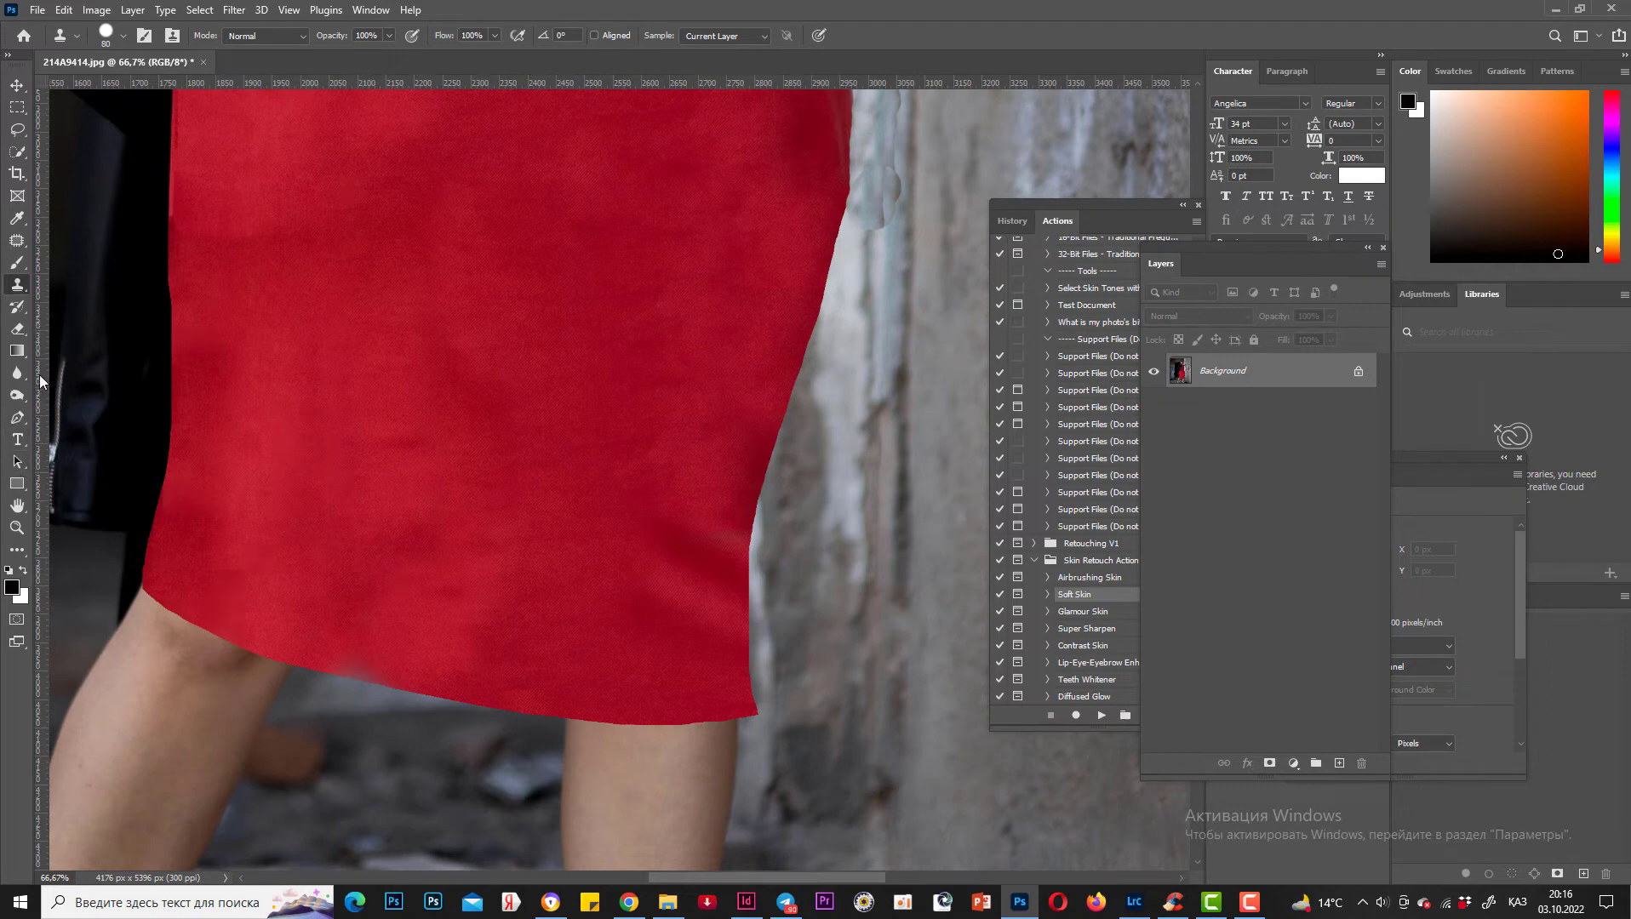
left_click(26, 400)
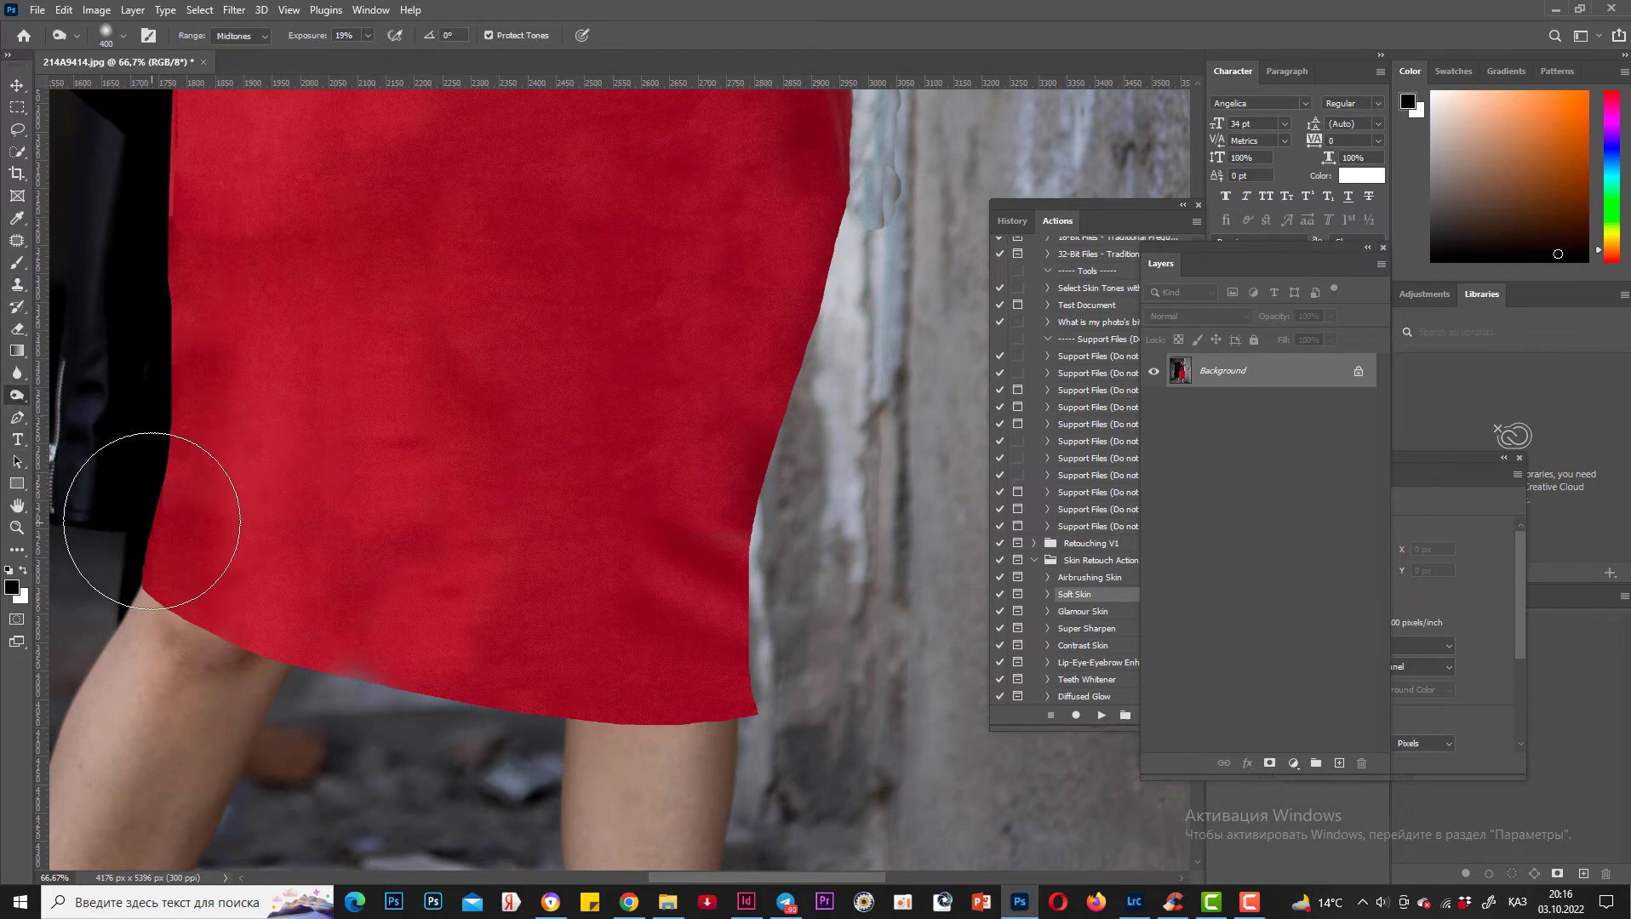
left_click_drag(161, 538, 160, 214)
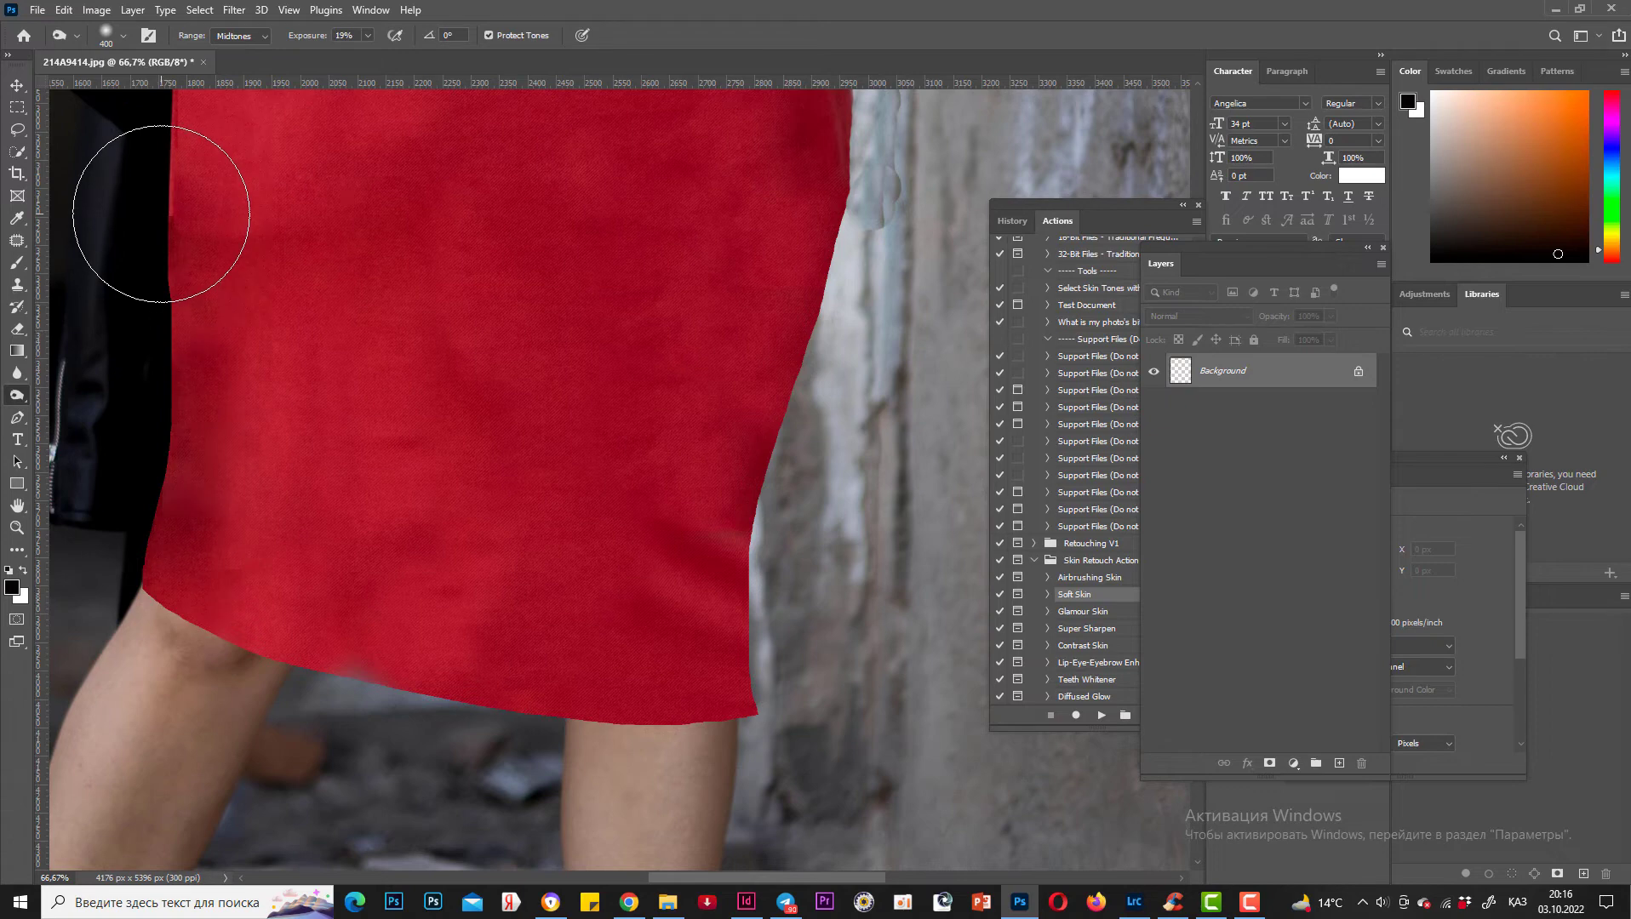
right_click(19, 397)
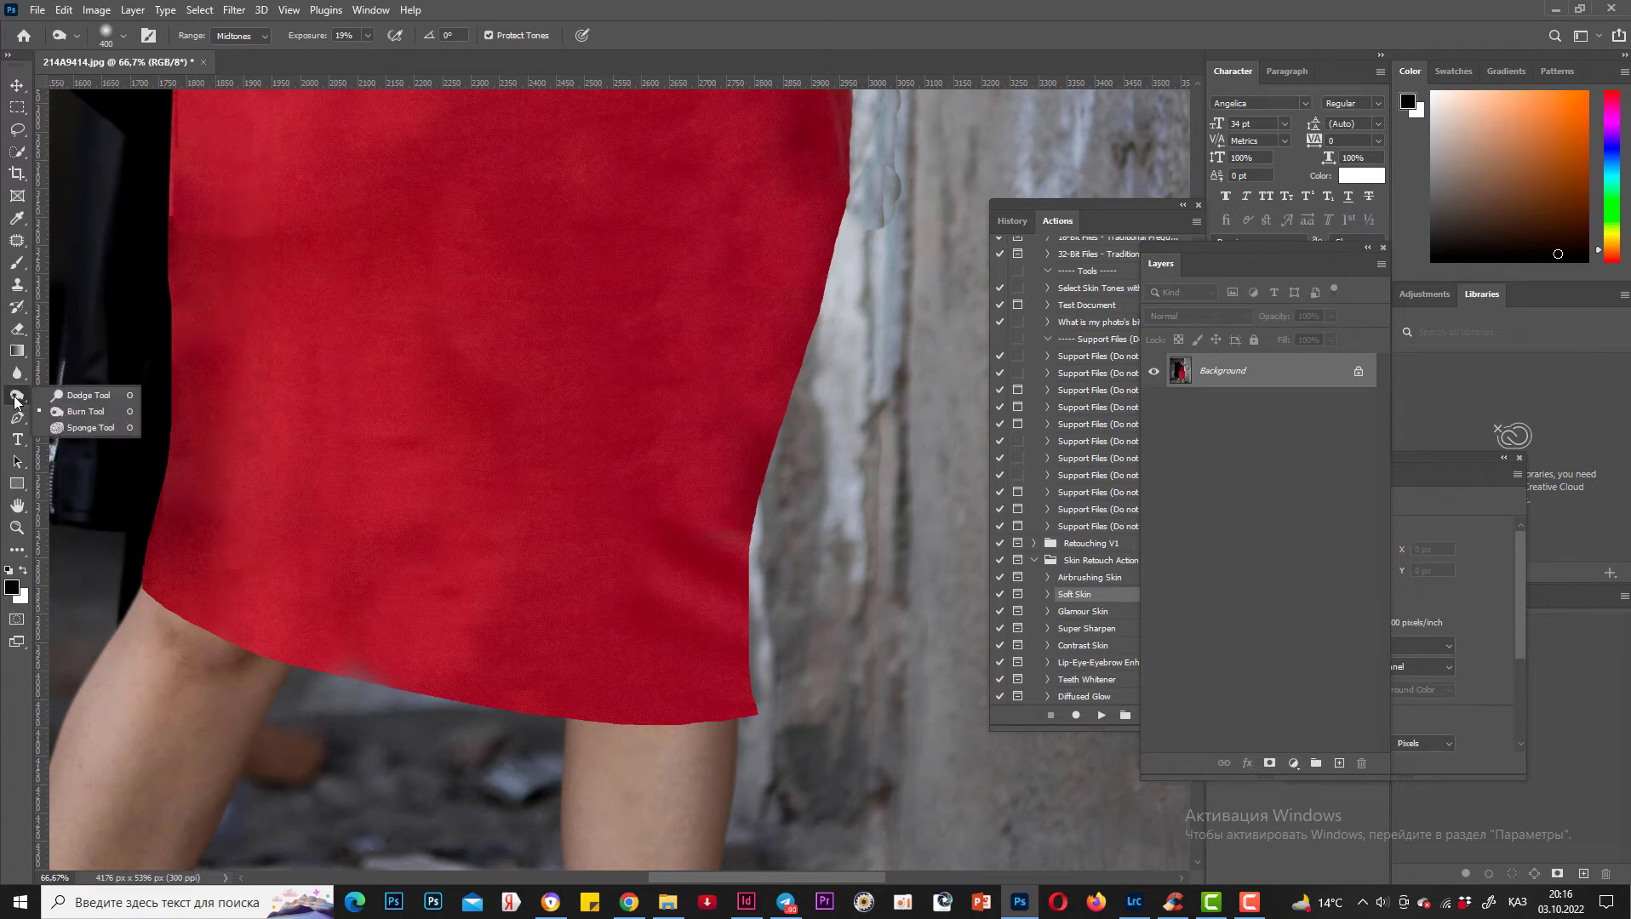
left_click(70, 415)
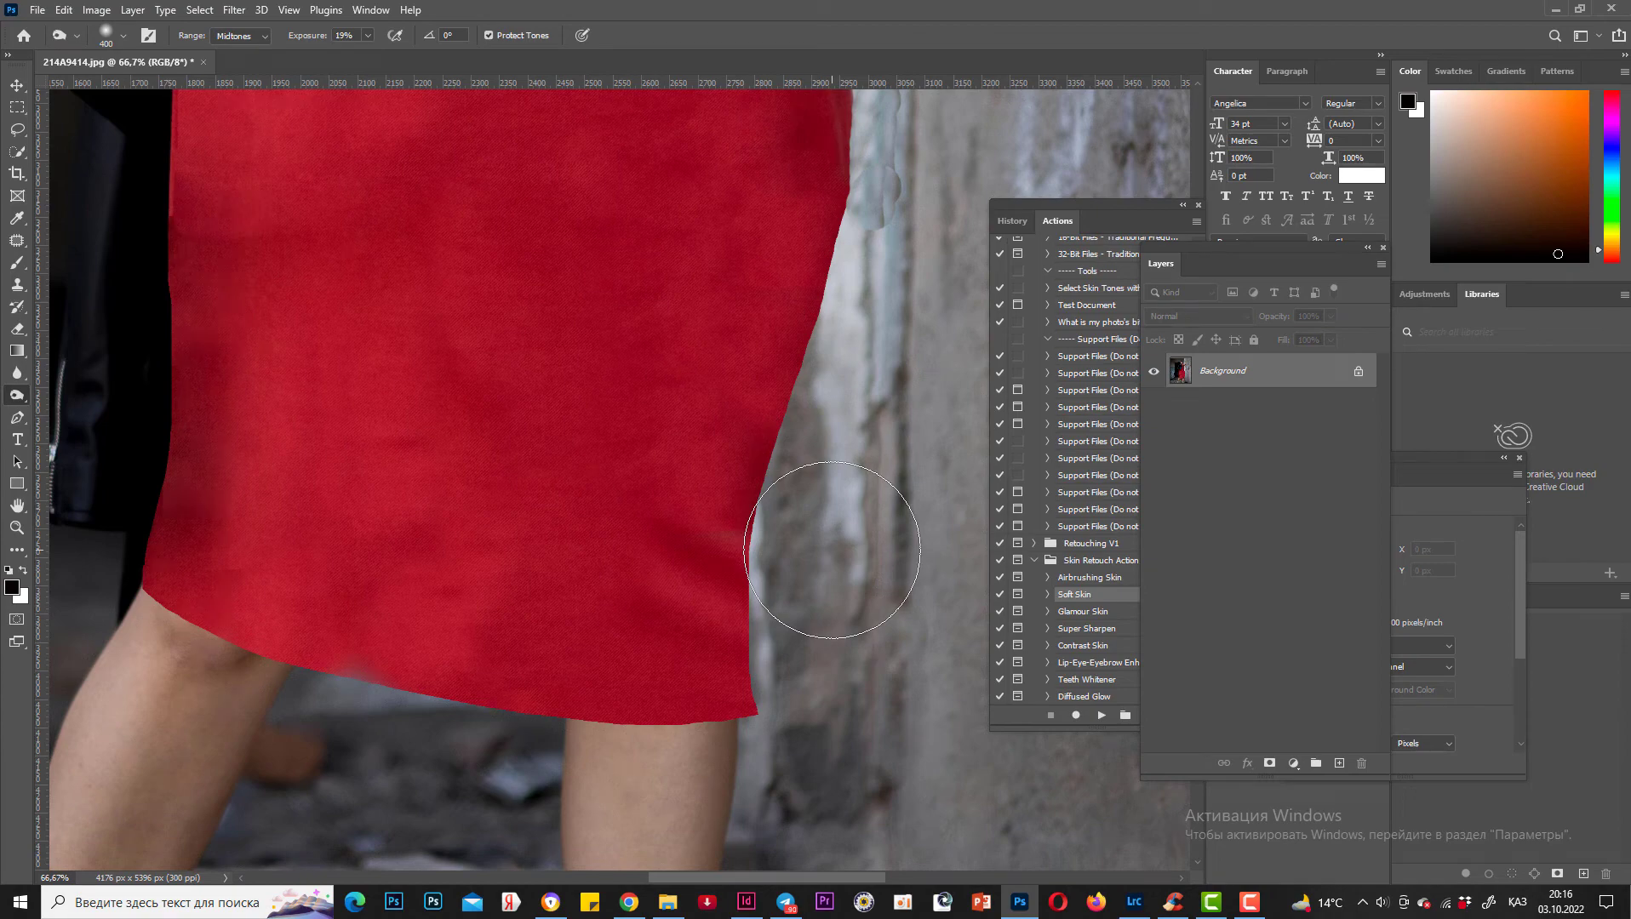
Step: Set the Burn brush size to 100 px for shading around the dress's new hem and the legs
key("ctrl+minus")
key("ctrl+minus")
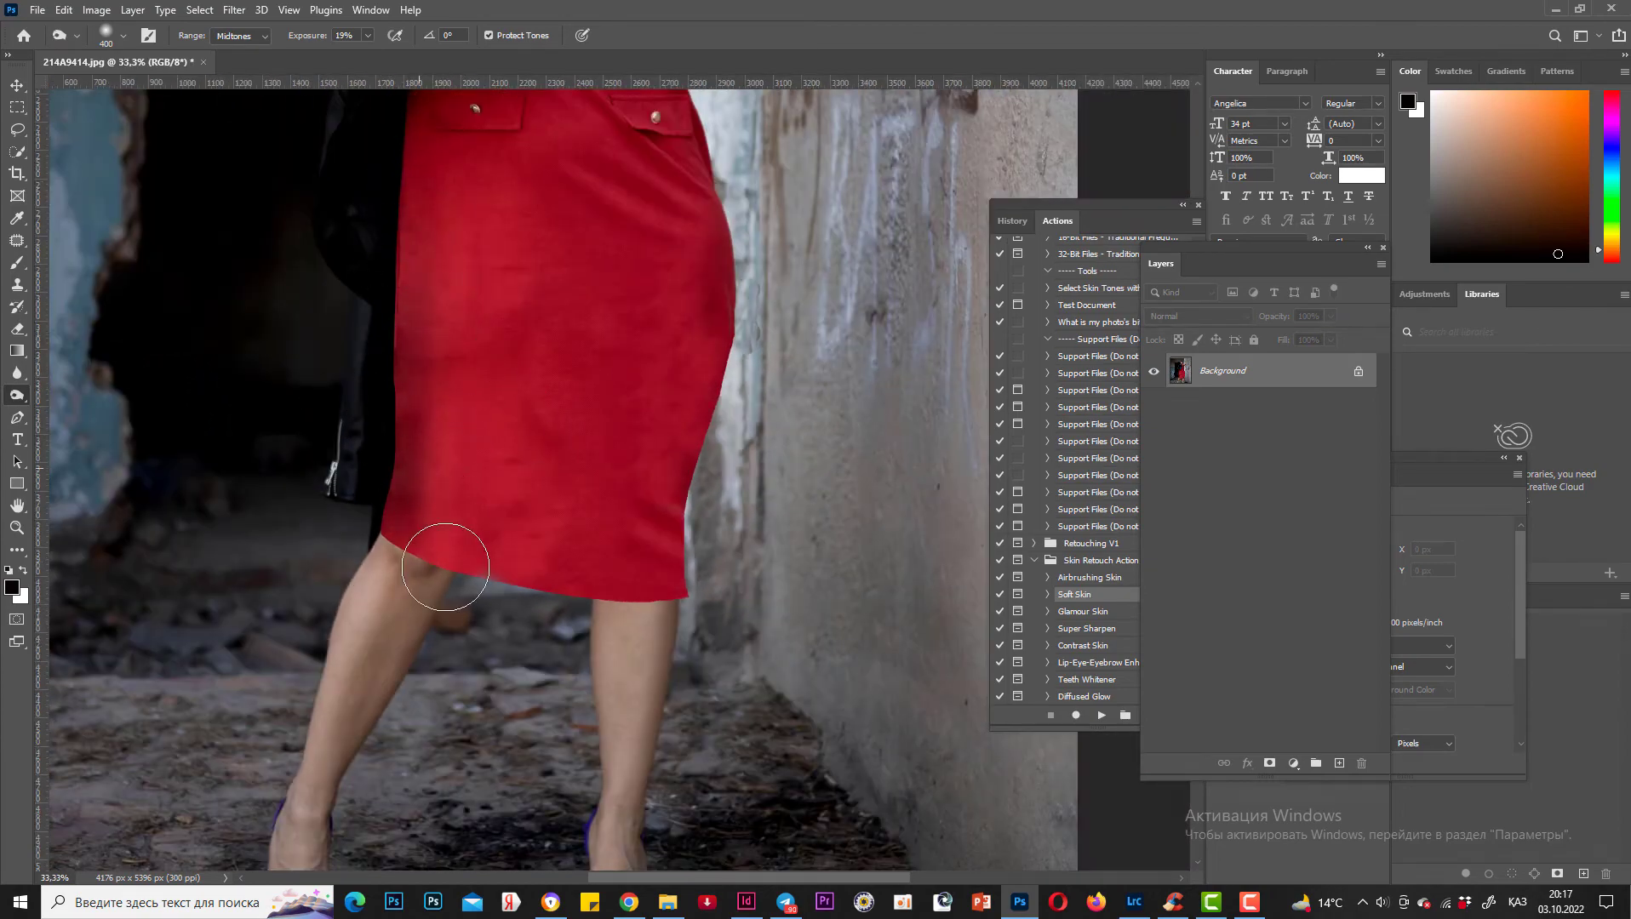
left_click_drag(753, 508, 625, 678)
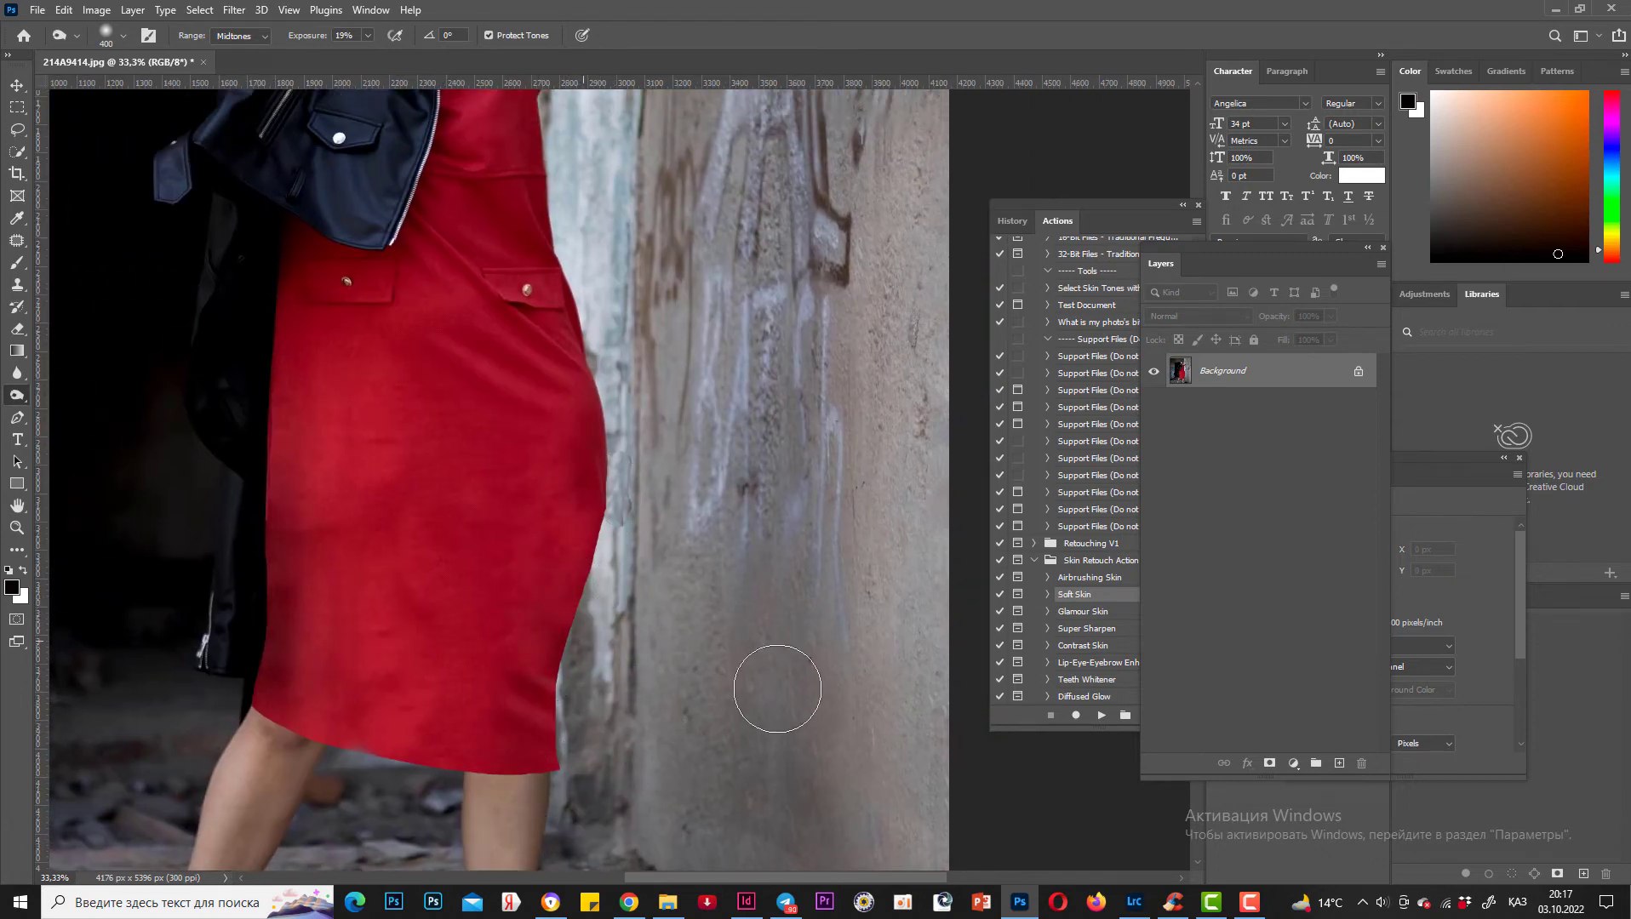
key("ctrl+plus")
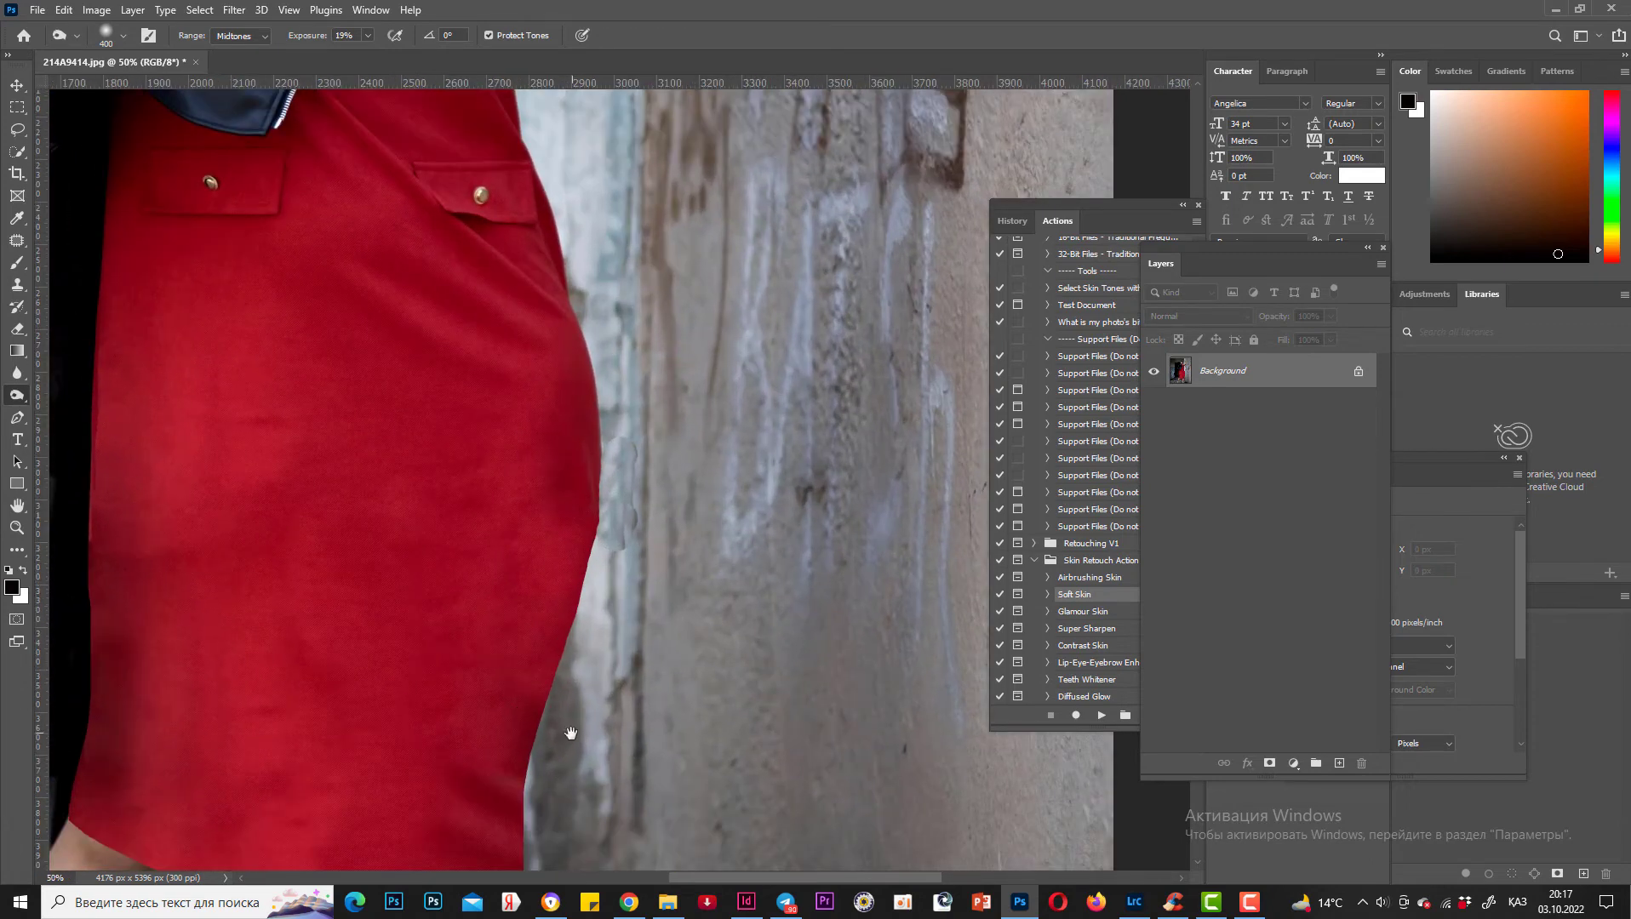
left_click_drag(572, 740, 641, 328)
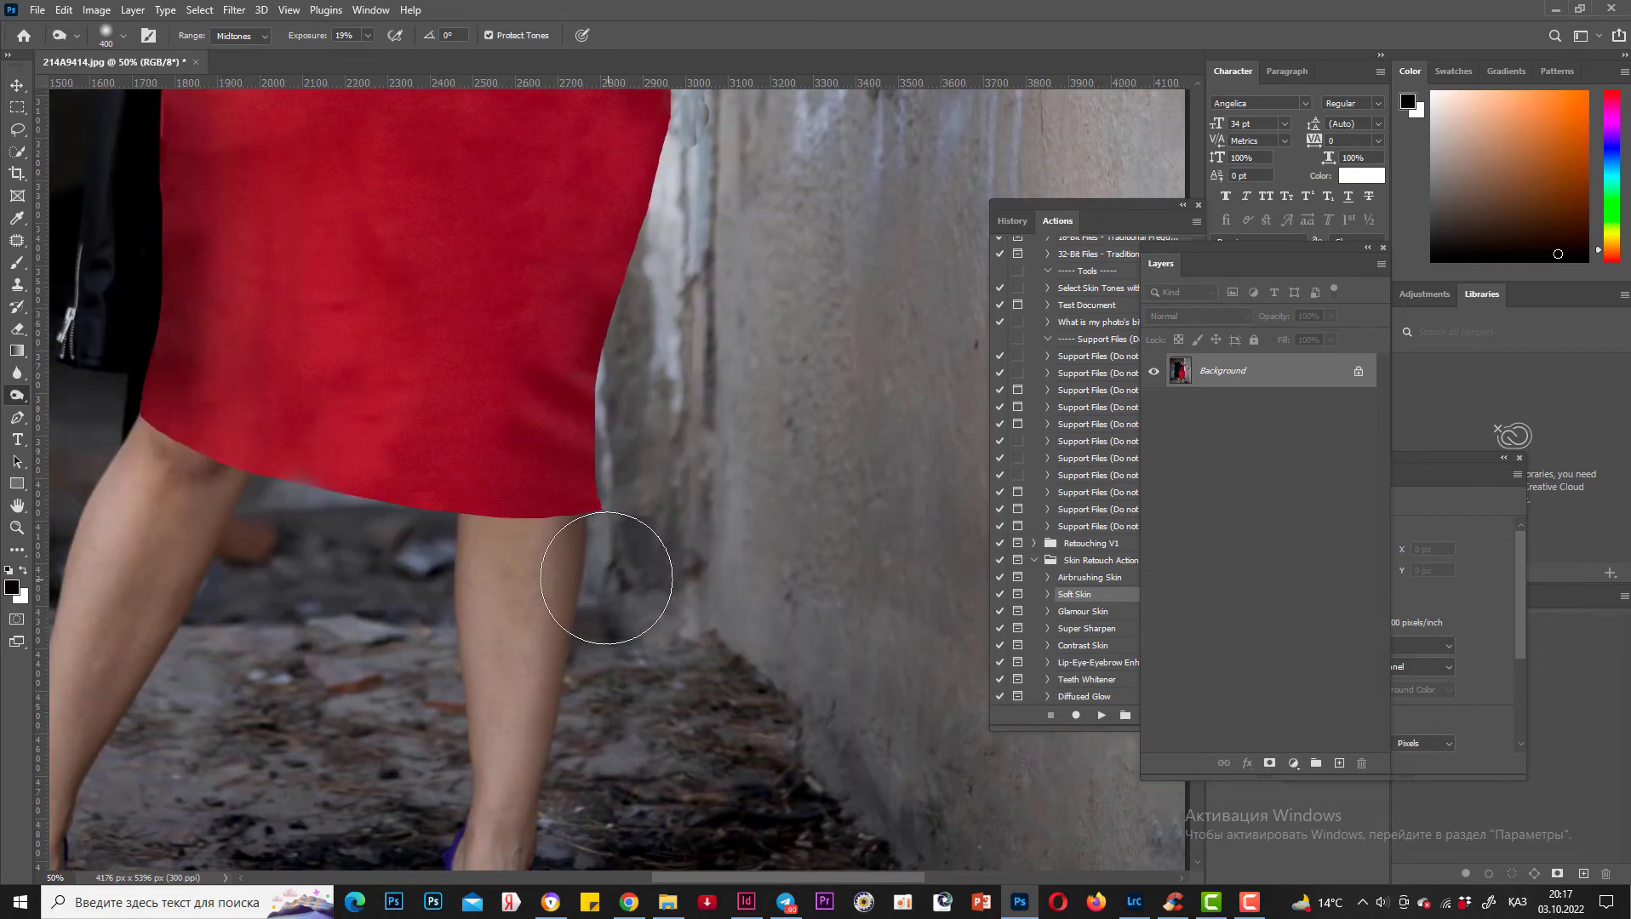
key("bracketleft")
key("bracketleft")
key("bracketleft")
key("bracketleft")
key("bracketleft")
key("bracketleft")
key("bracketleft")
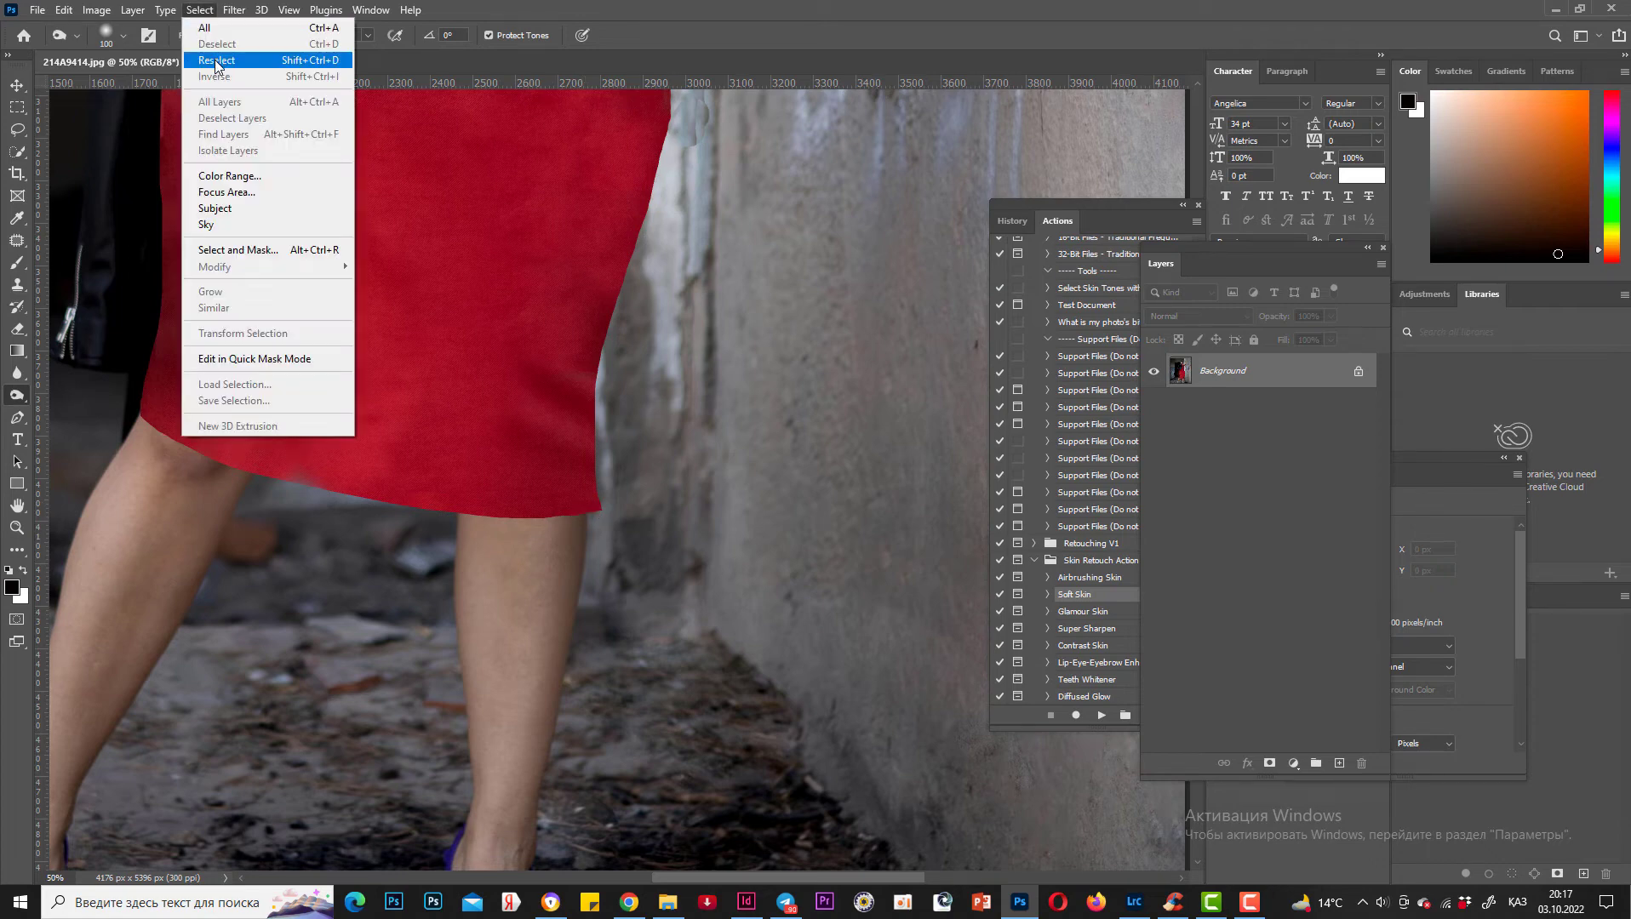
Step: Reselect the last selection made on the dress
left_click(215, 62)
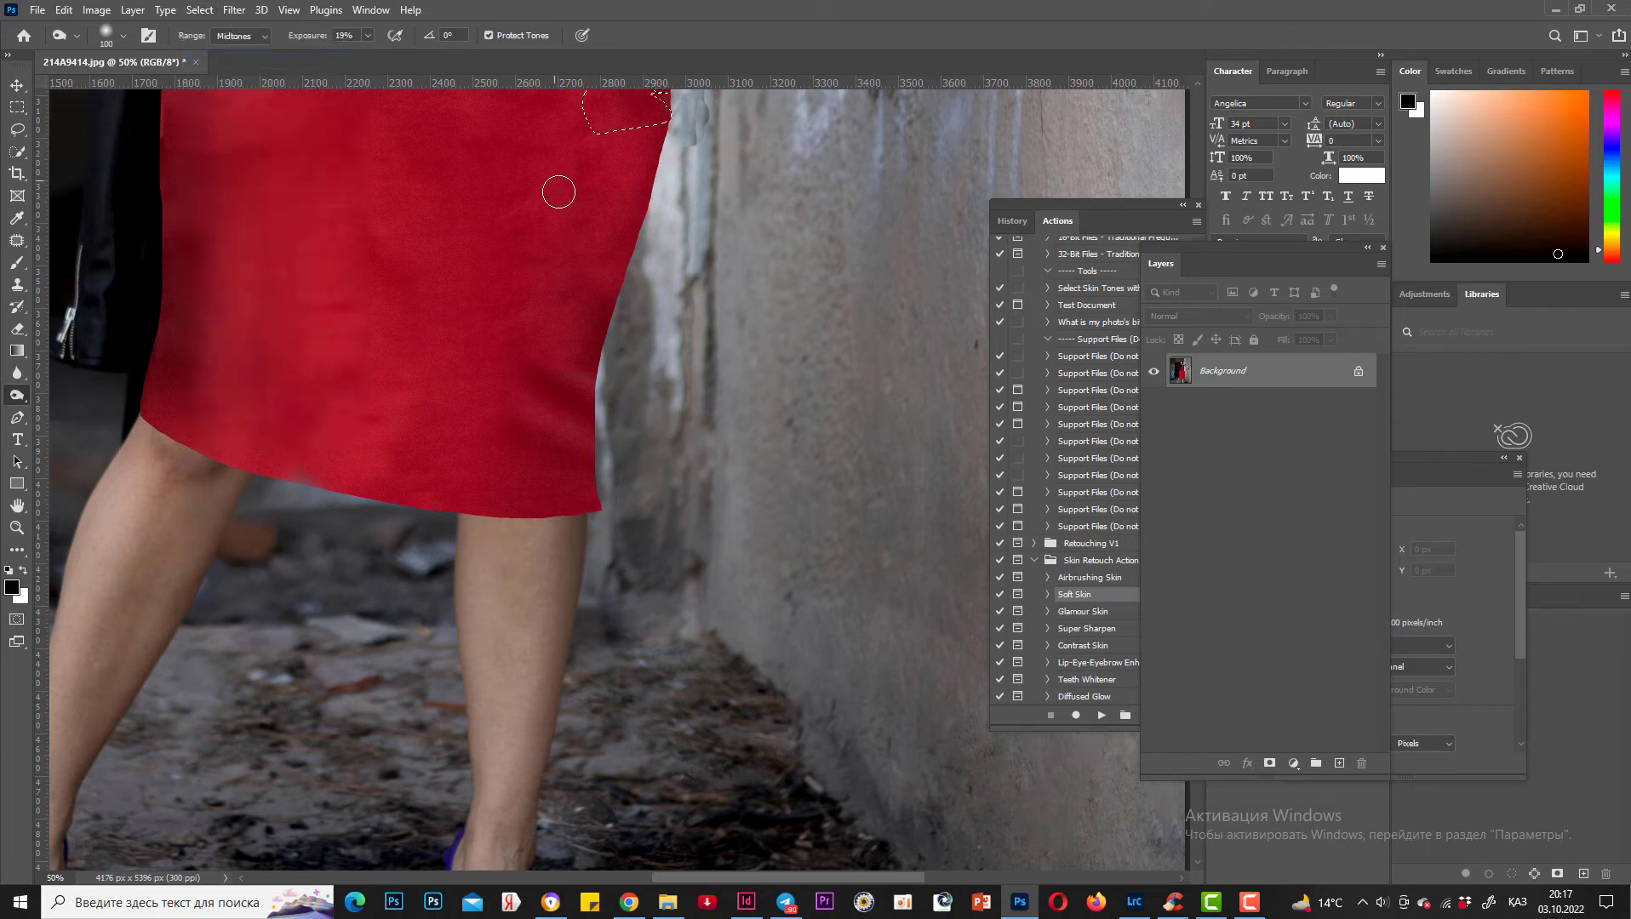
scroll(557, 189, "up", 2)
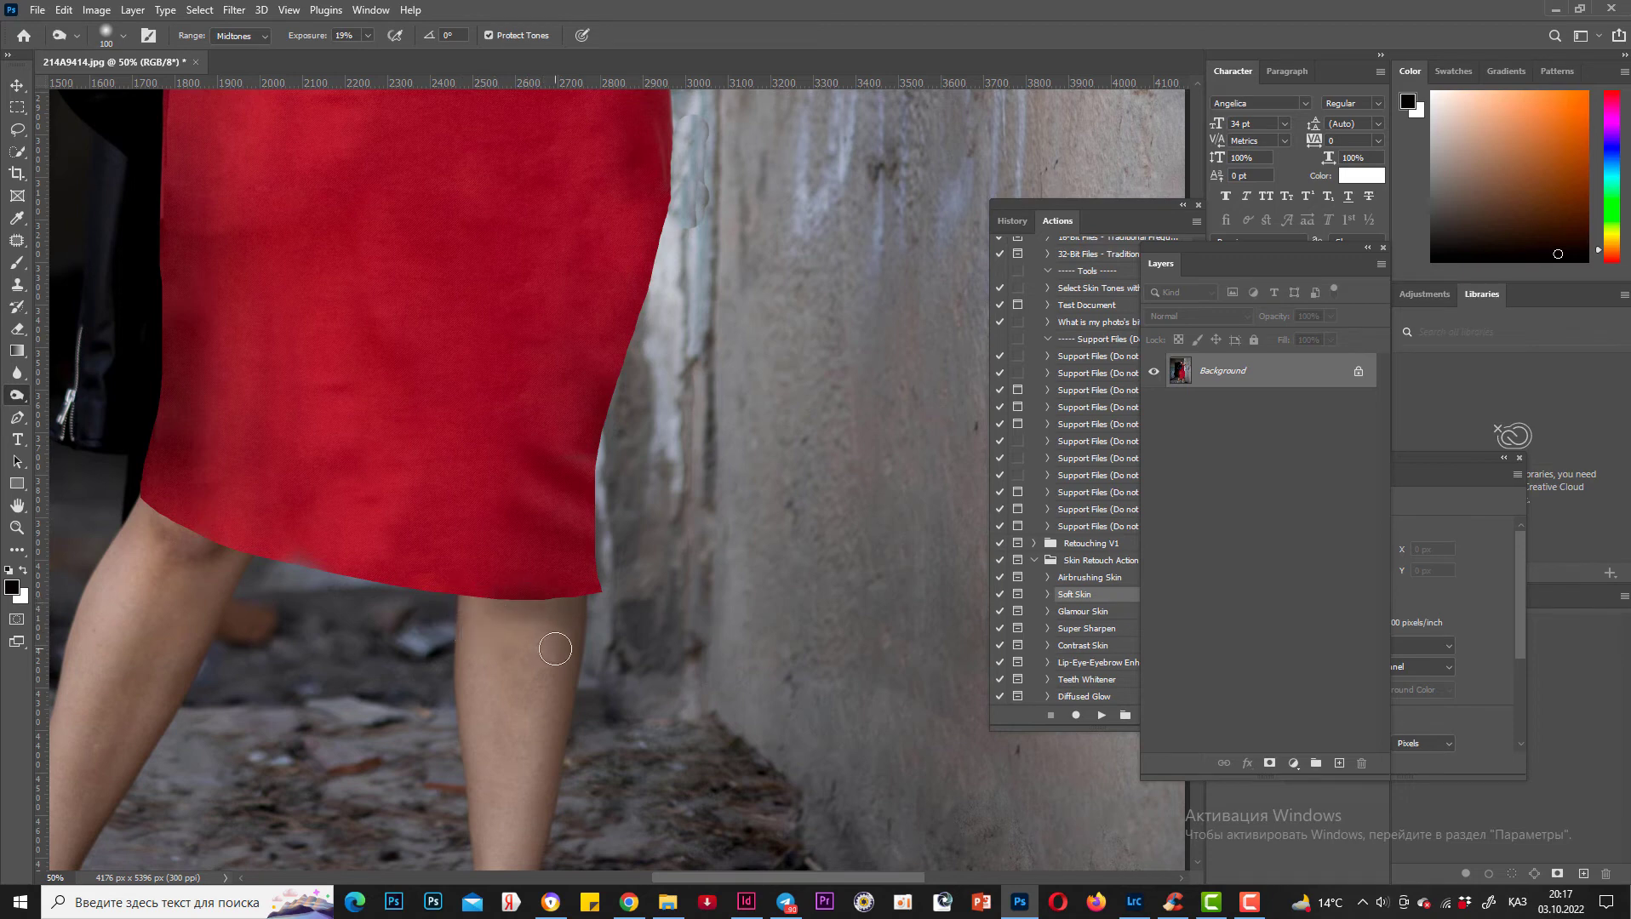
Step: Undo the last two edits made around the dress's new hem and the legs
key("ctrl+z")
key("ctrl+z")
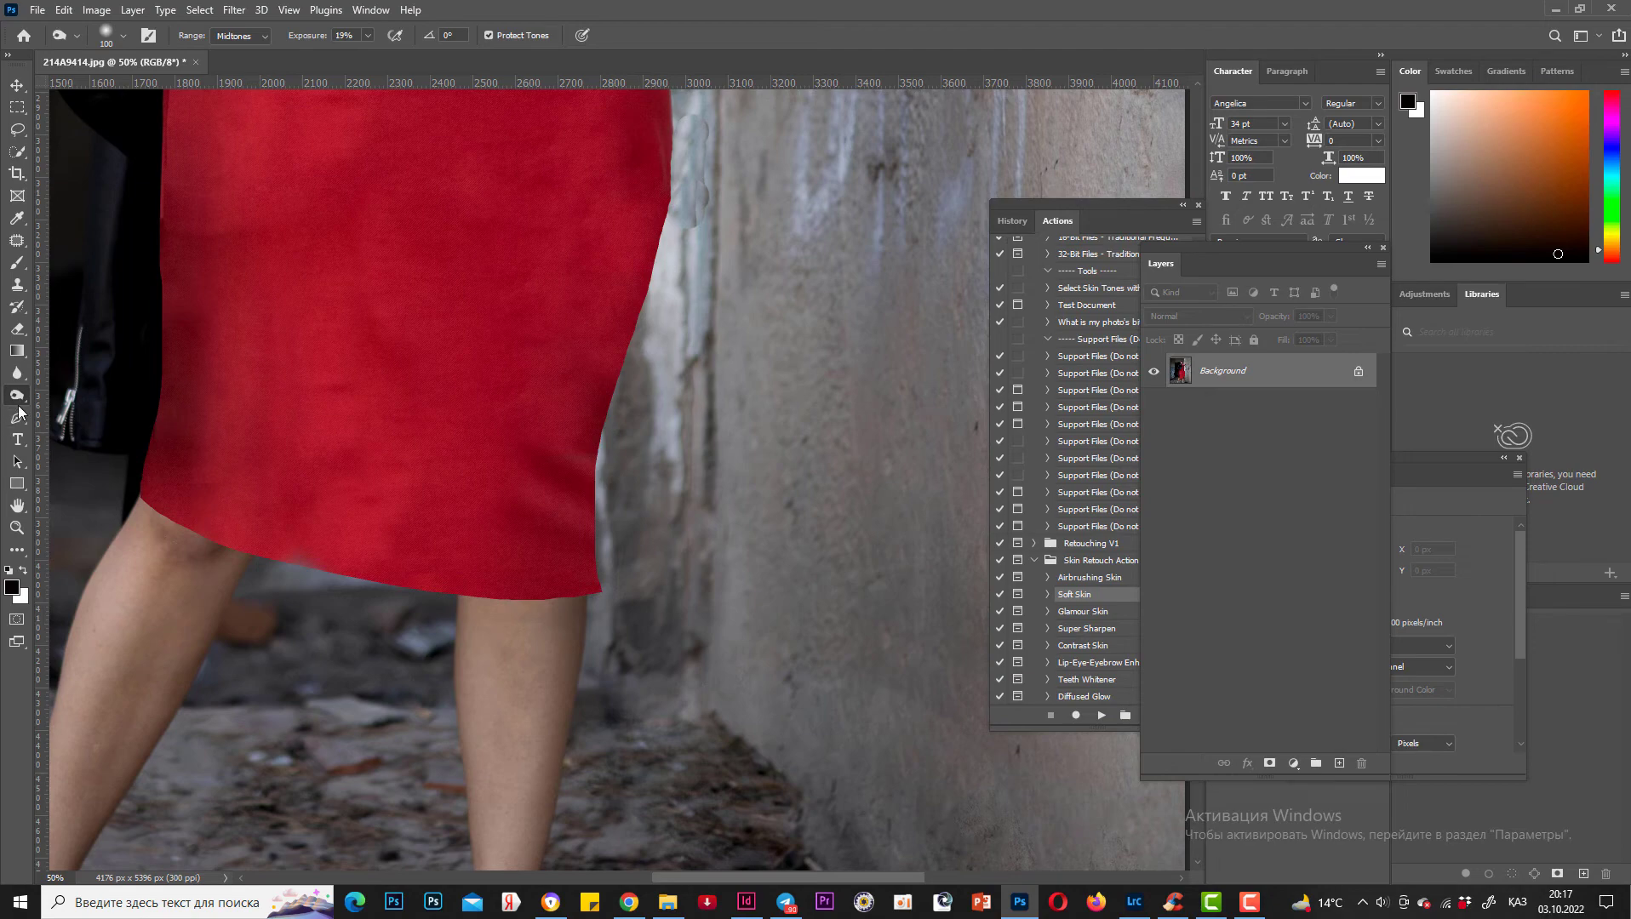
Step: Outline the leg area just below the hem with the Patch tool, shade the skin there with Burn at 19% exposure, and deselect
left_click(16, 241)
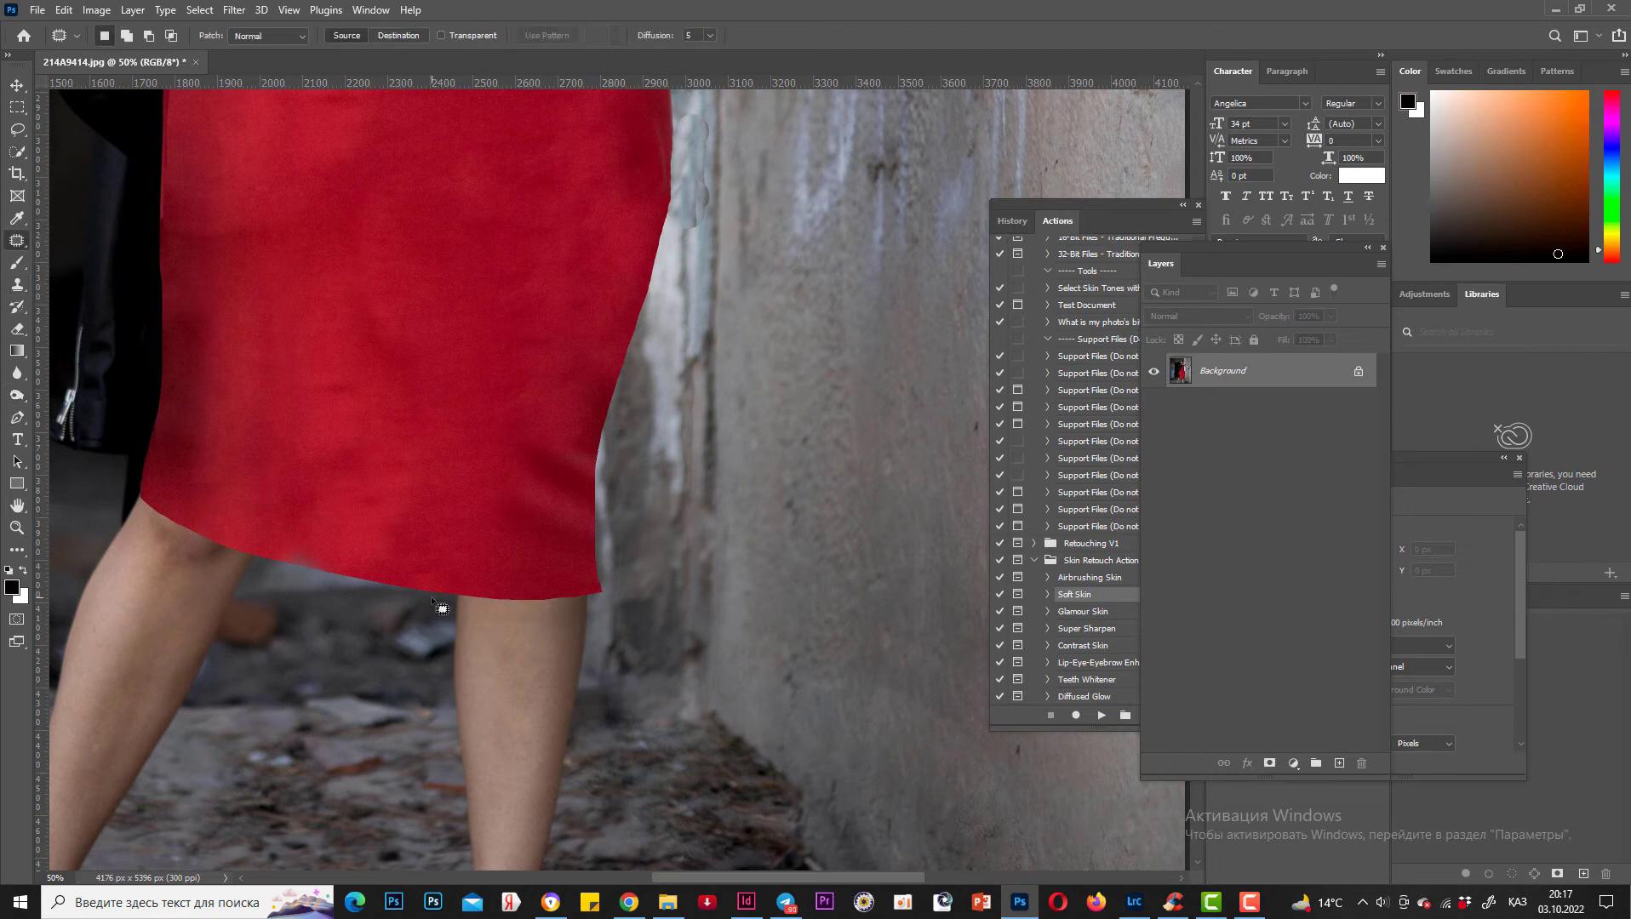
key("ctrl+plus")
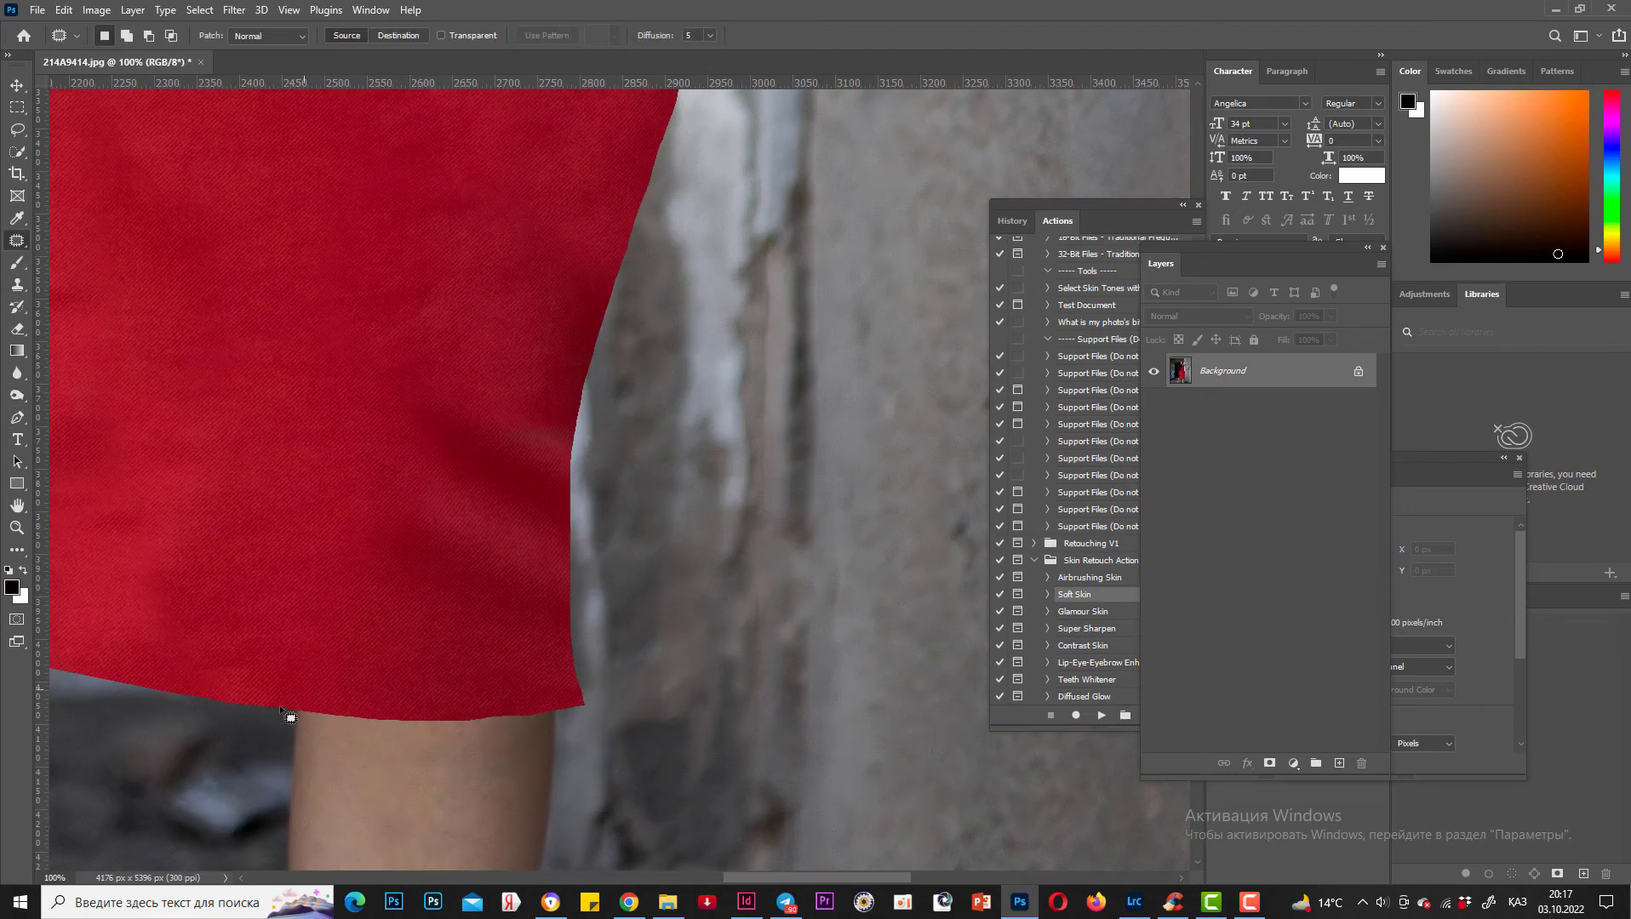
mouse_move(287, 711)
left_mouse_down()
mouse_move(582, 712)
mouse_move(580, 869)
mouse_move(504, 890)
mouse_move(255, 880)
mouse_move(135, 754)
mouse_move(226, 692)
left_mouse_up()
left_click(15, 401)
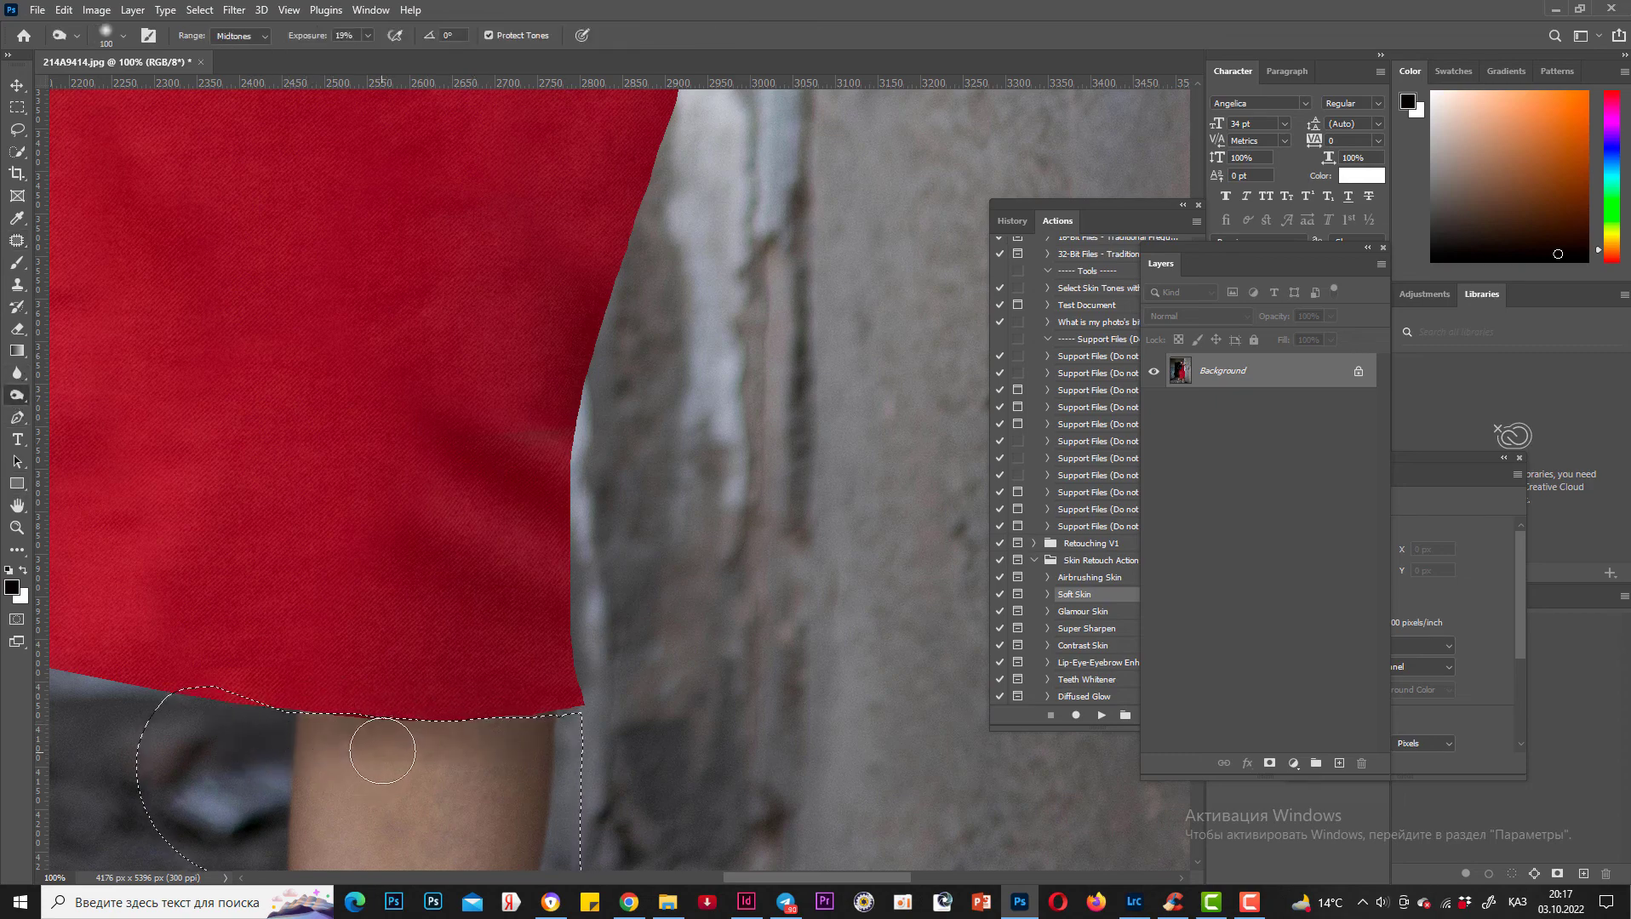
key("ctrl+d")
Step: Examine the new hem and the legs, and the lengthened dress in the whole photo
key("ctrl+minus")
key("ctrl+minus")
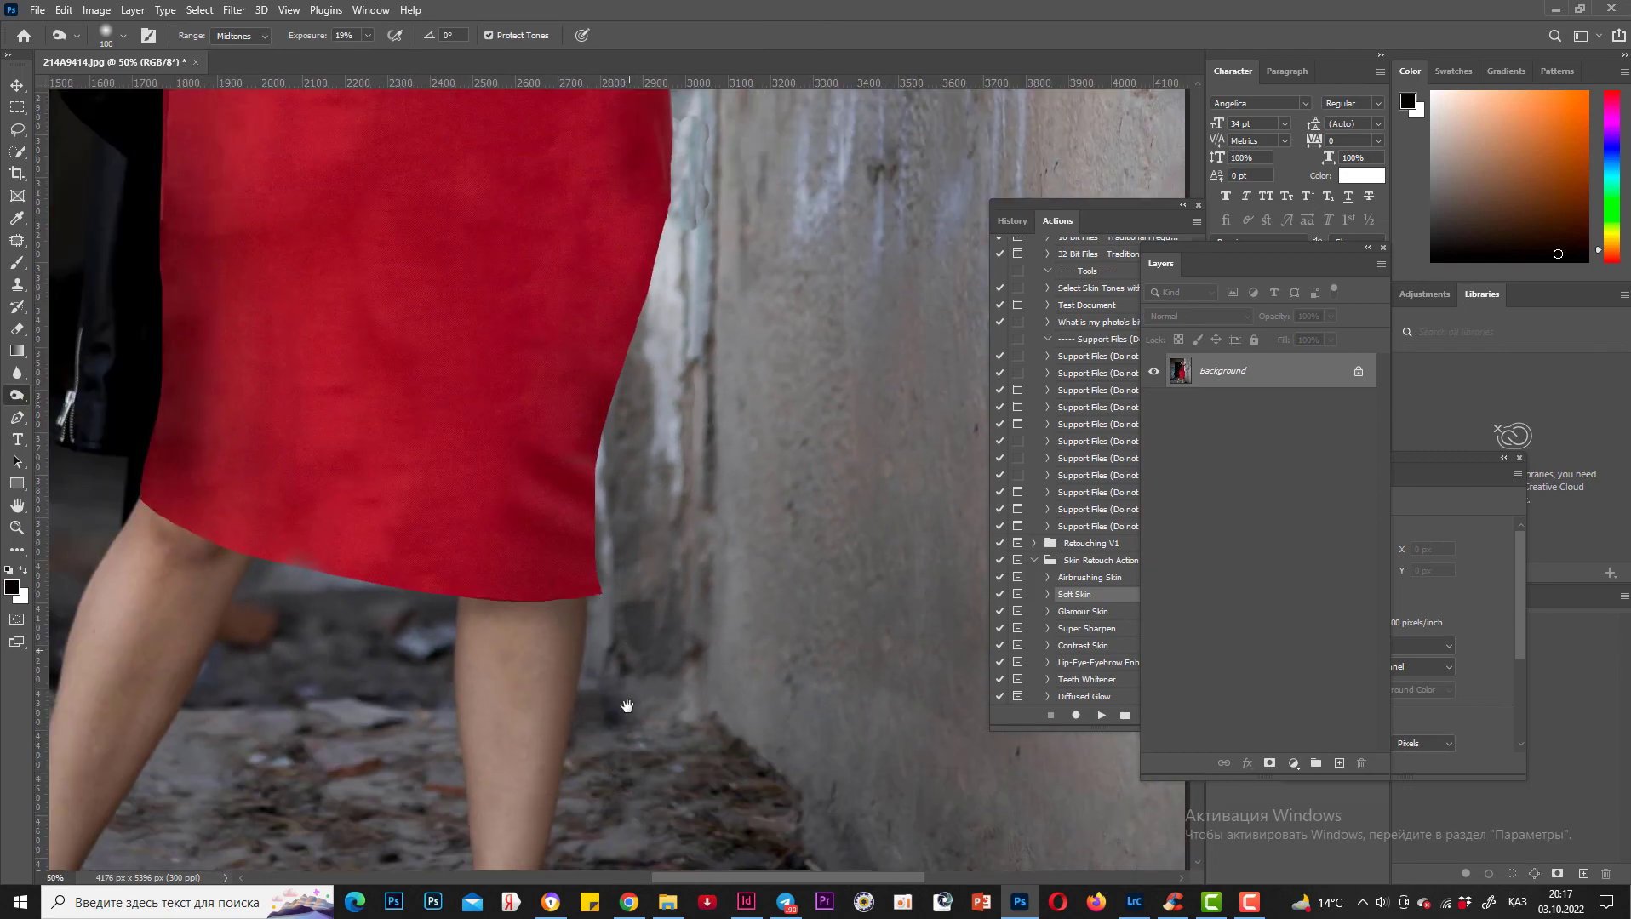
left_click_drag(627, 706, 604, 745)
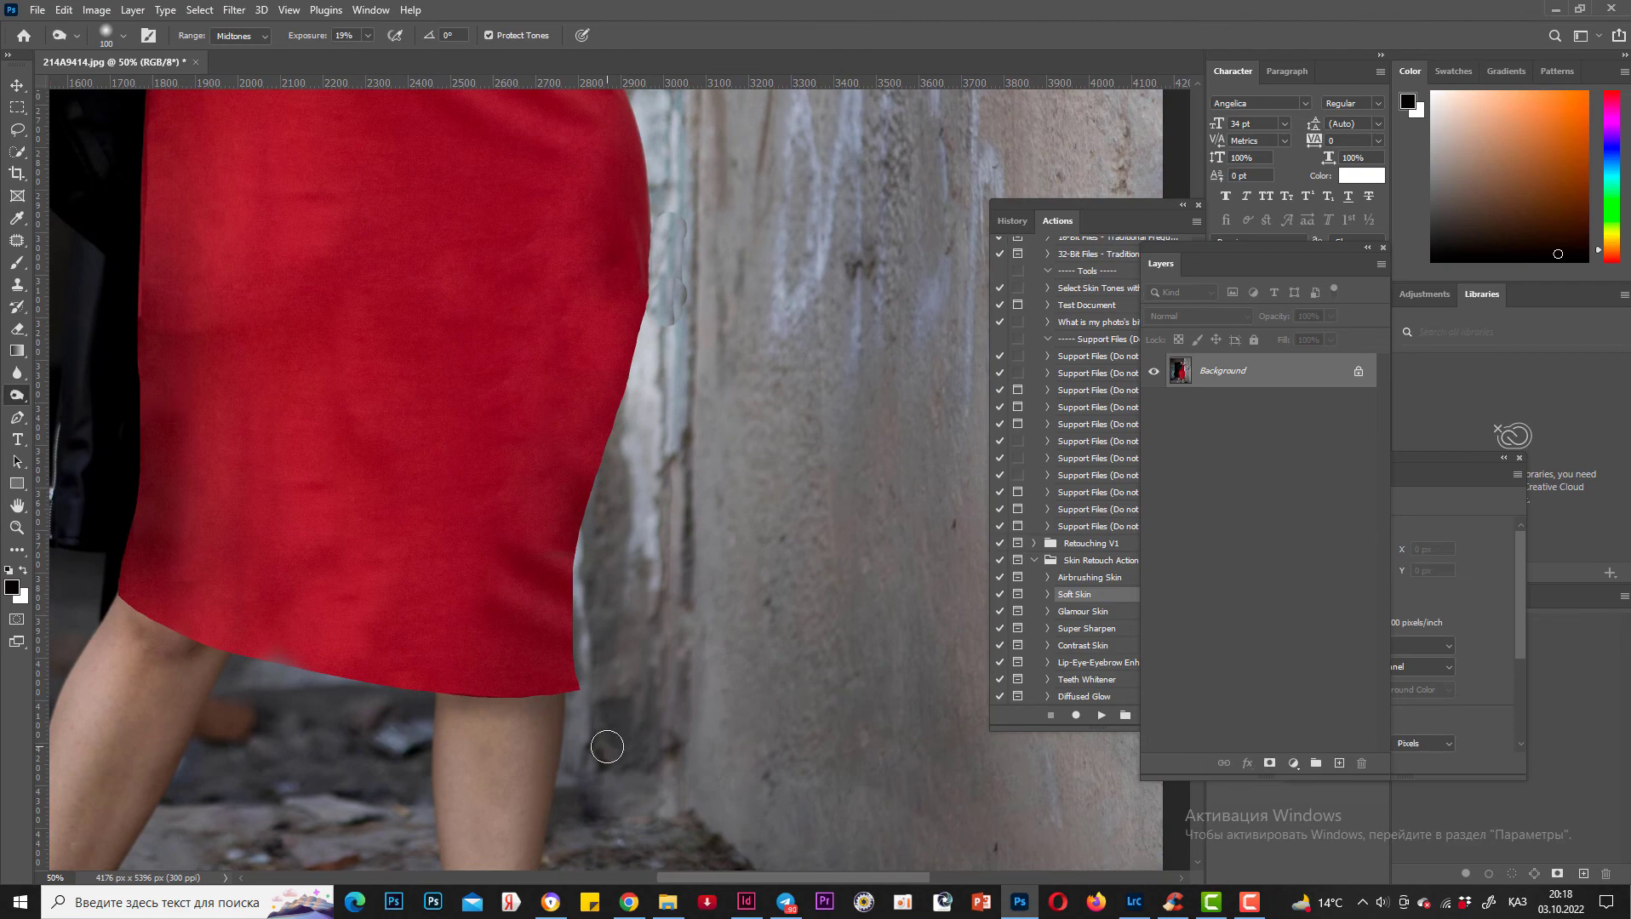
key("ctrl+minus")
key("ctrl+minus")
key("ctrl+minus")
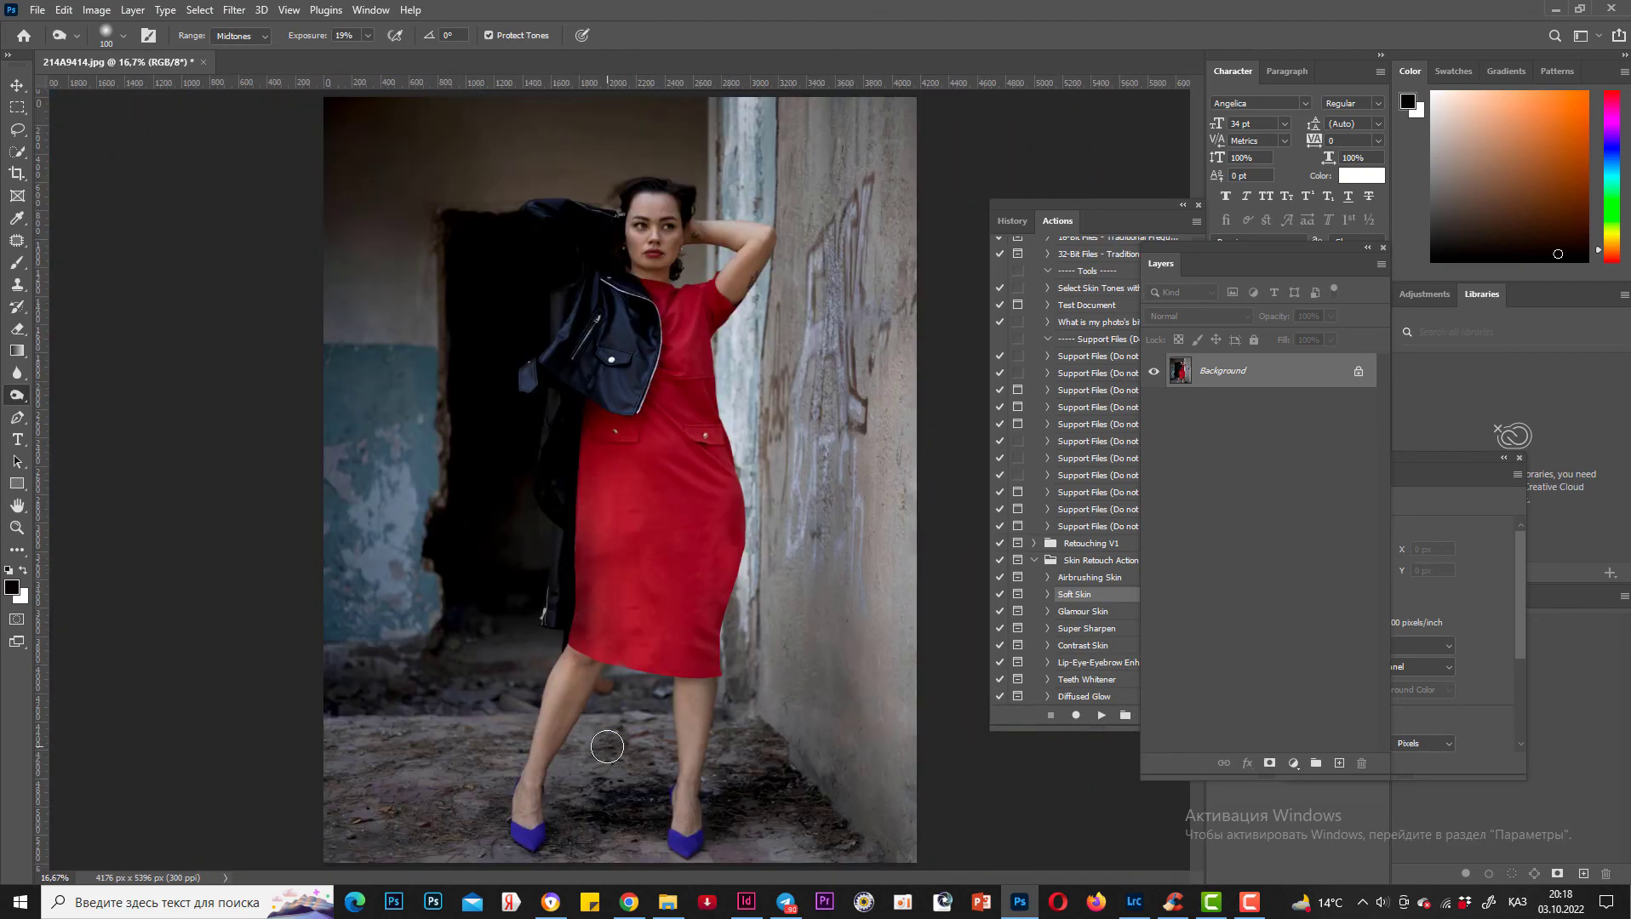